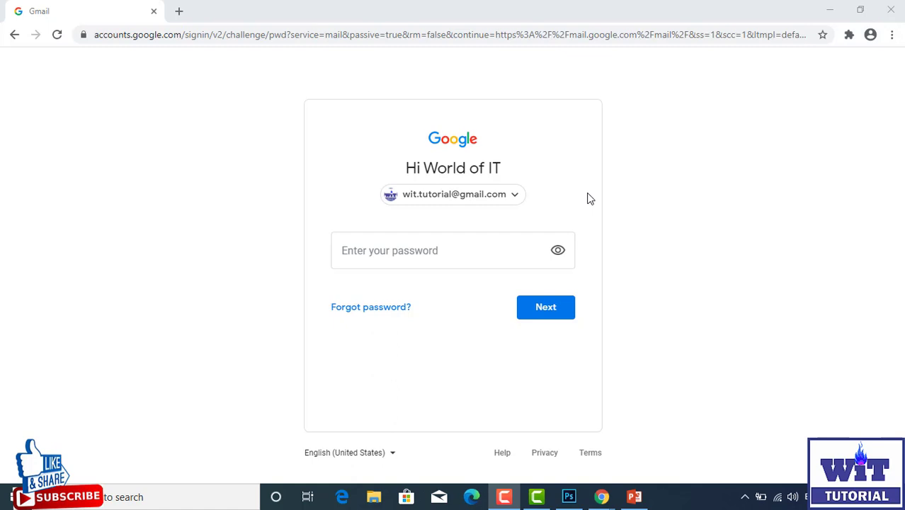
Step: Enter the account password on Gmail's sign-in page to reach the inbox
left_click(392, 258)
type("••••••••")
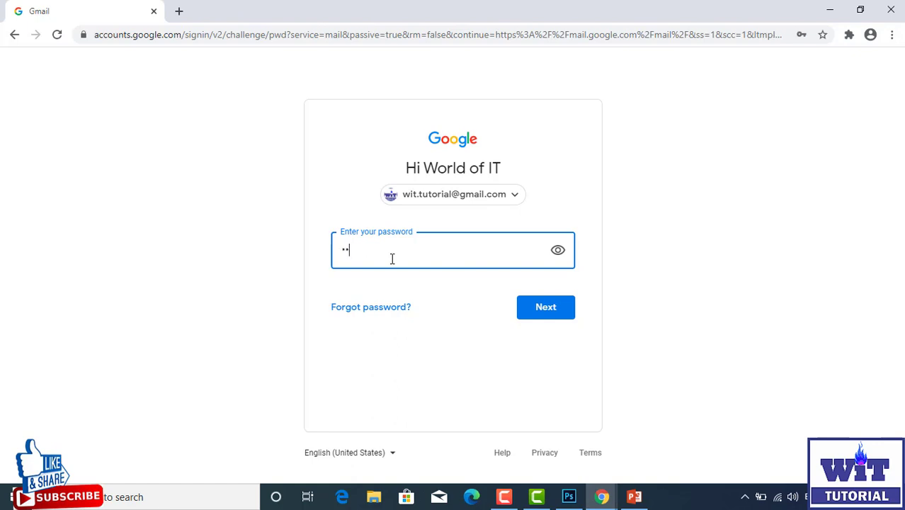
type("•")
key("Return")
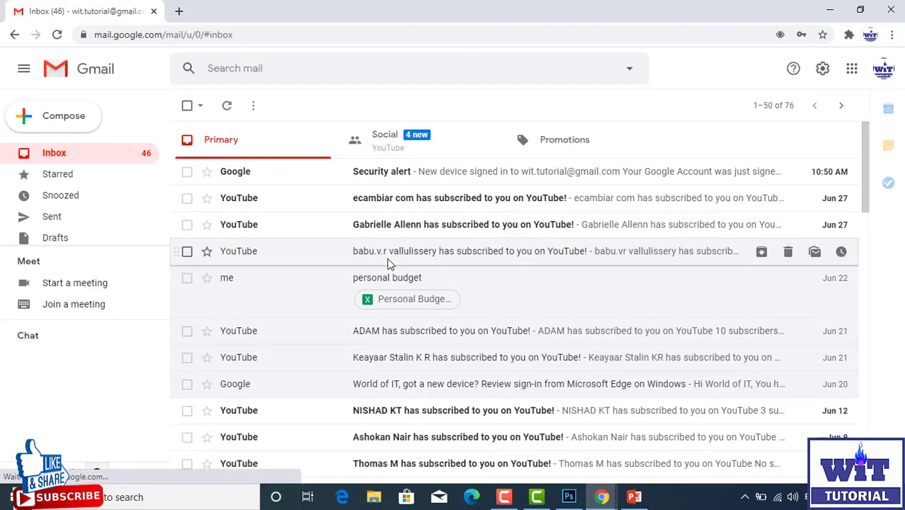
Step: Select Enable IMAP under Gmail's Forwarding and POP/IMAP settings and save the changes
left_click(822, 69)
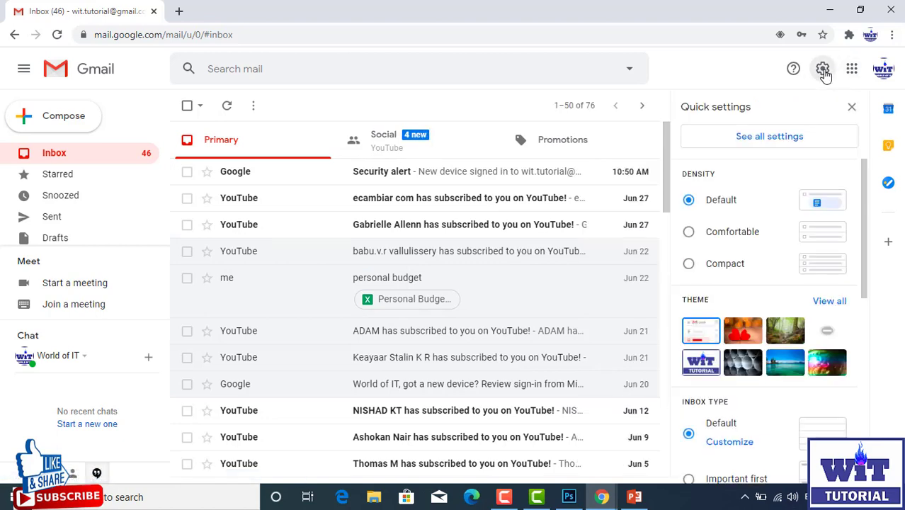
left_click(785, 140)
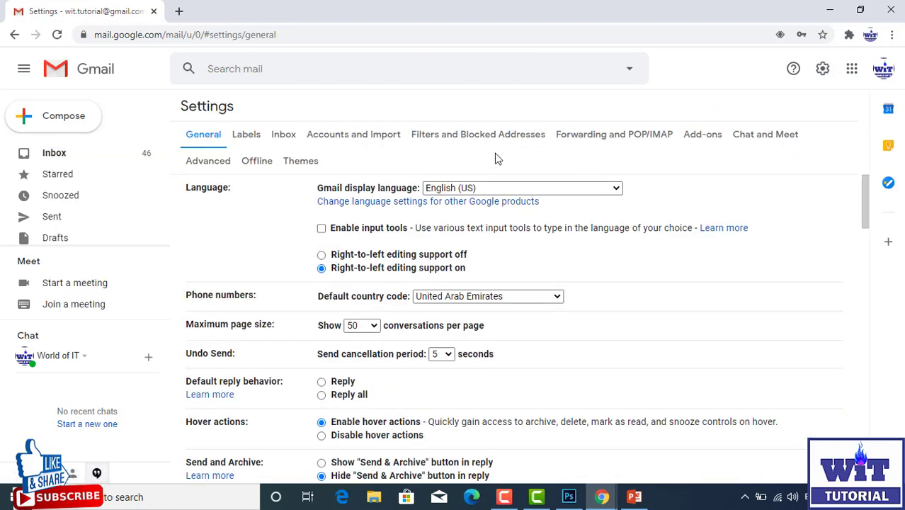
left_click(593, 139)
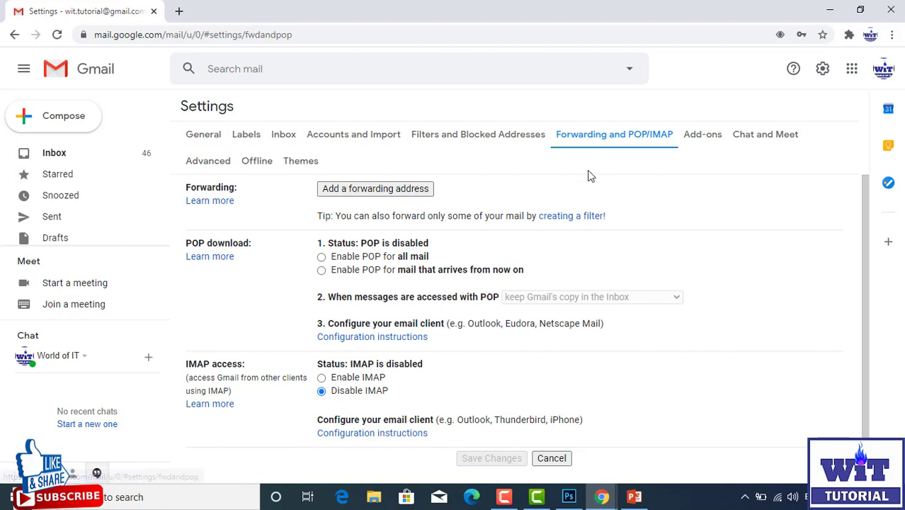
scroll(379, 243, "down", 2)
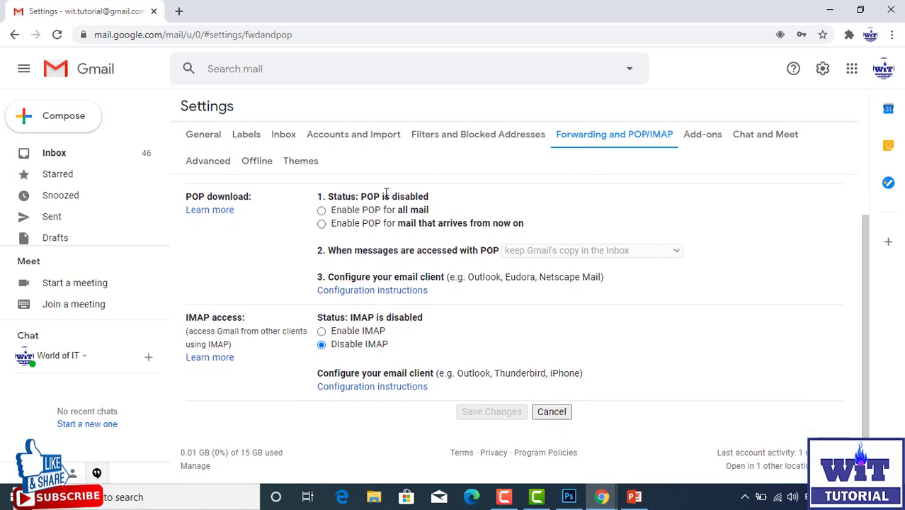
scroll(409, 322, "up", 2)
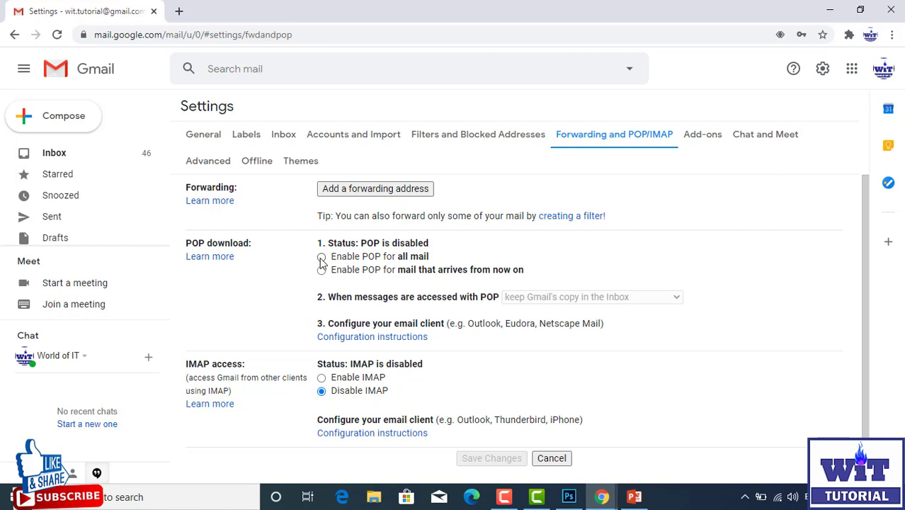
left_click(322, 378)
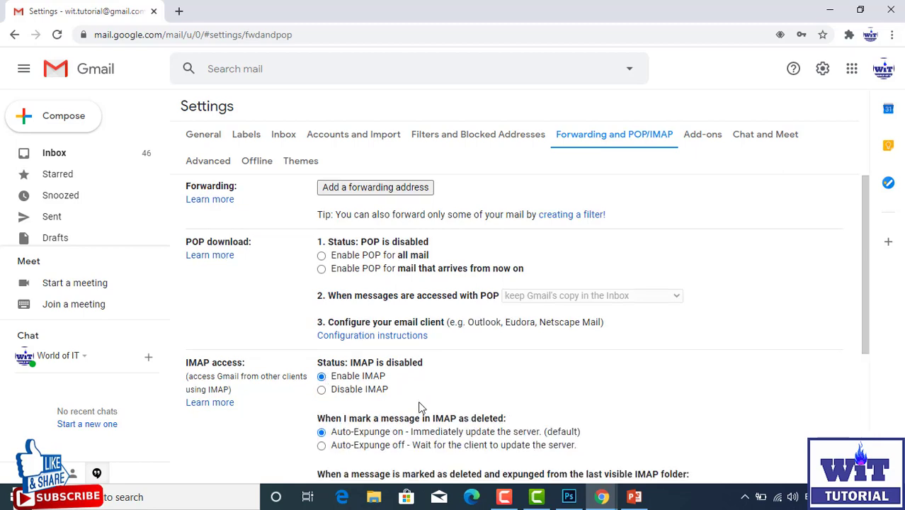
scroll(231, 321, "down", 2)
scroll(231, 321, "down", 2)
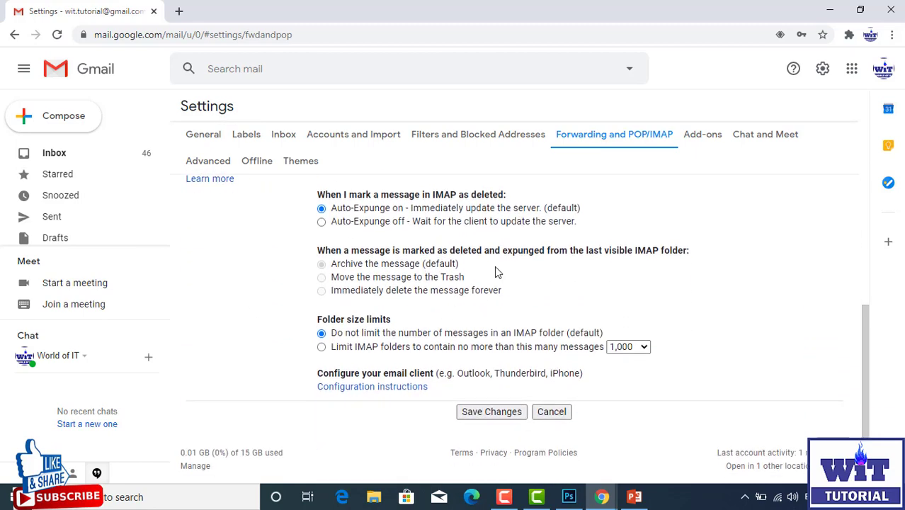
scroll(450, 310, "up", 3)
scroll(499, 372, "down", 3)
left_click(494, 415)
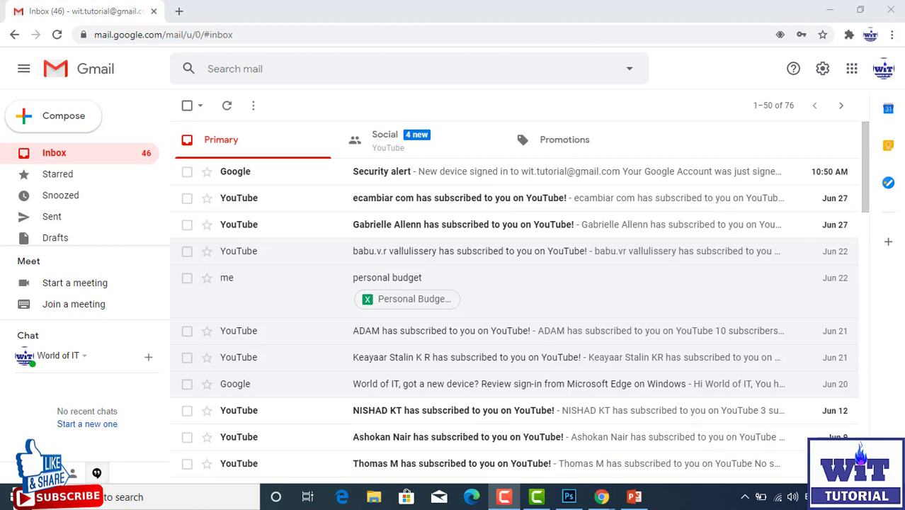
Step: Switch Less secure app access on in the Google Account's Security settings, then close the tab
left_click(851, 70)
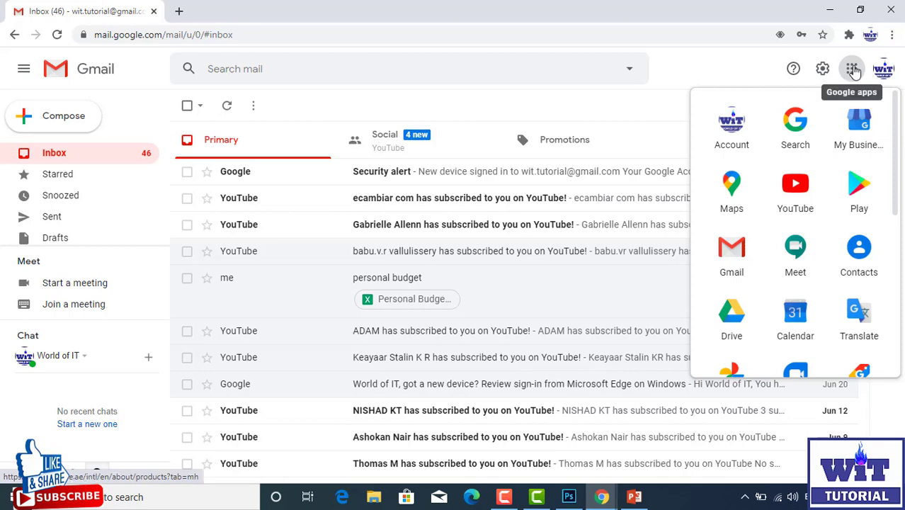
left_click(738, 128)
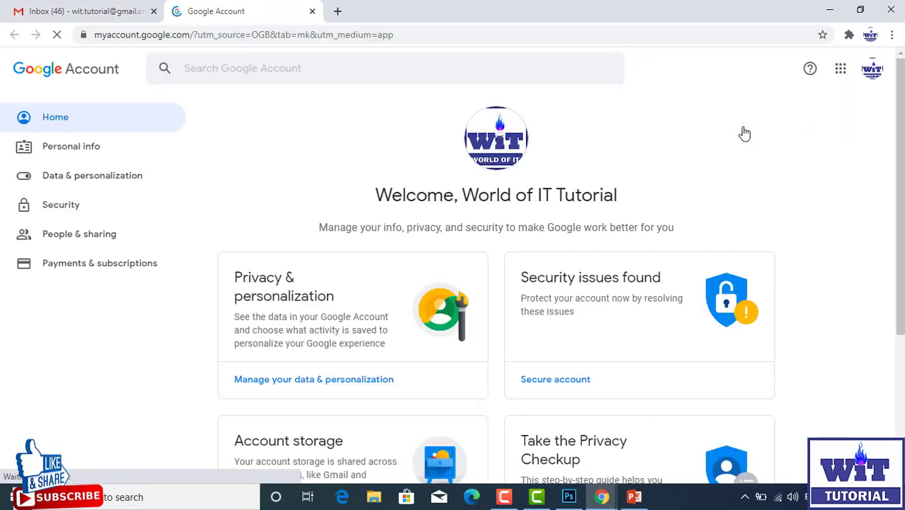
left_click(44, 208)
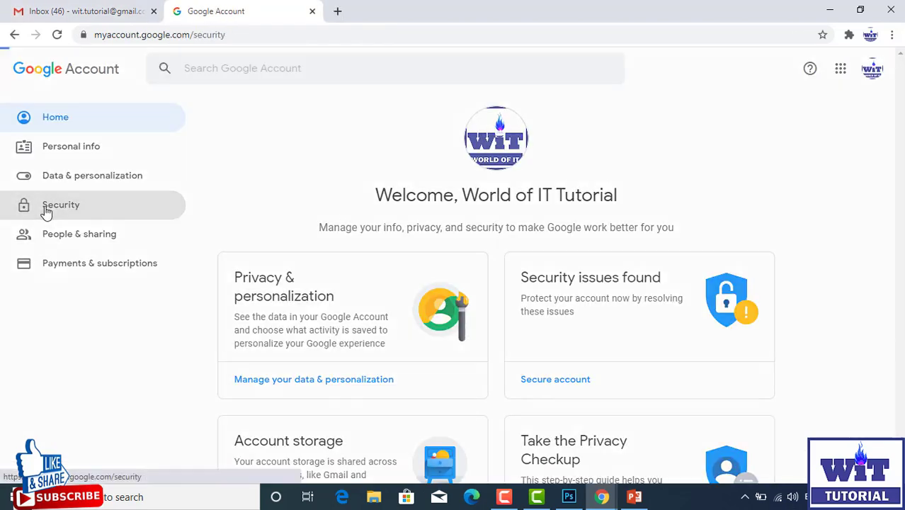
scroll(373, 252, "down", 3)
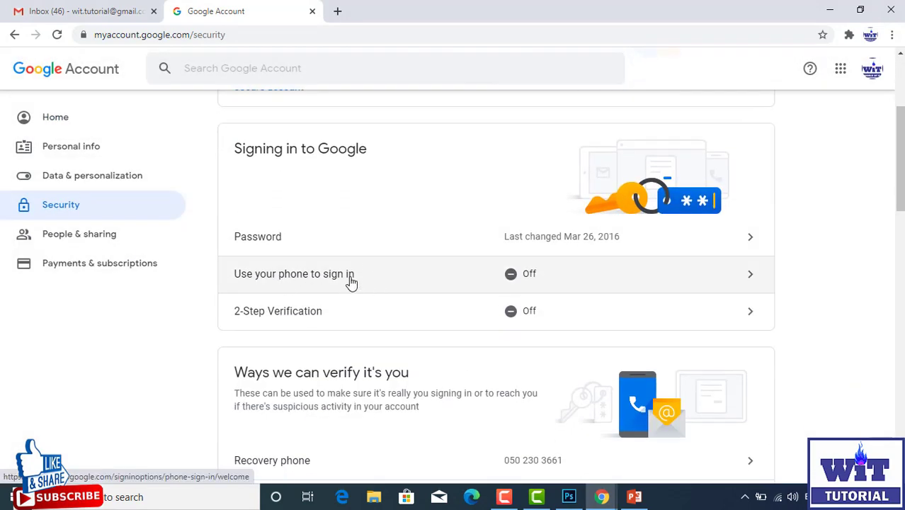
scroll(349, 281, "up", 1)
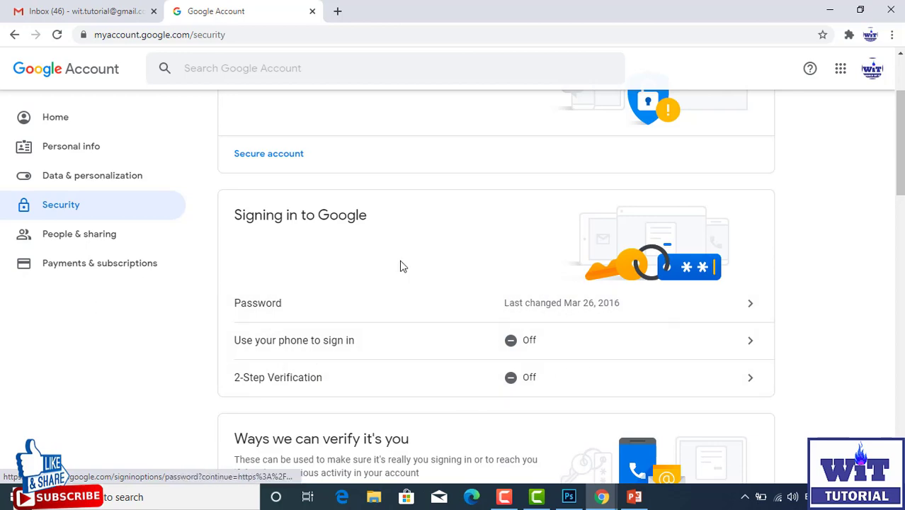
scroll(400, 266, "down", 5)
scroll(400, 265, "down", 5)
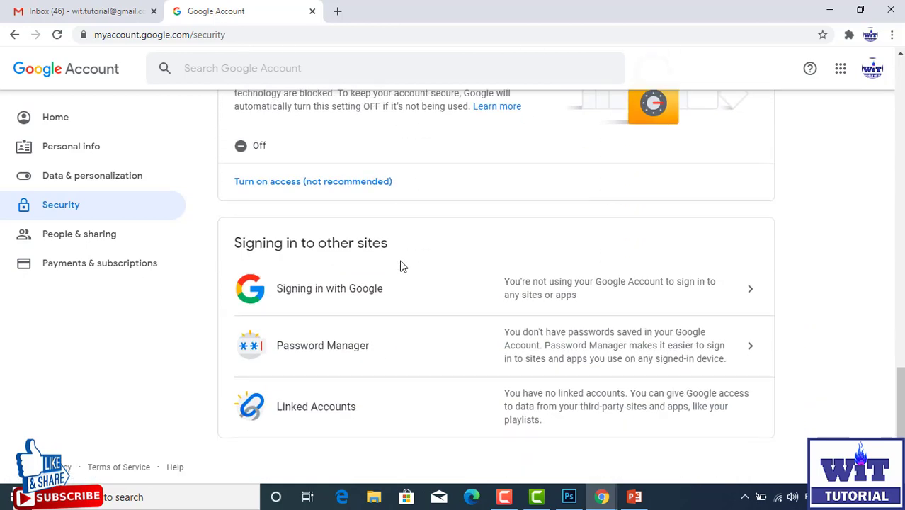
scroll(399, 265, "up", 2)
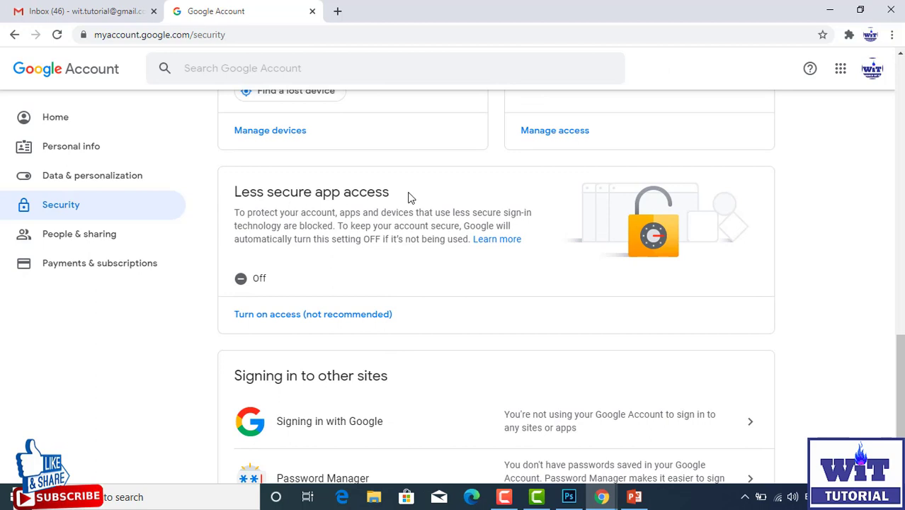
left_click(300, 315)
left_click(642, 230)
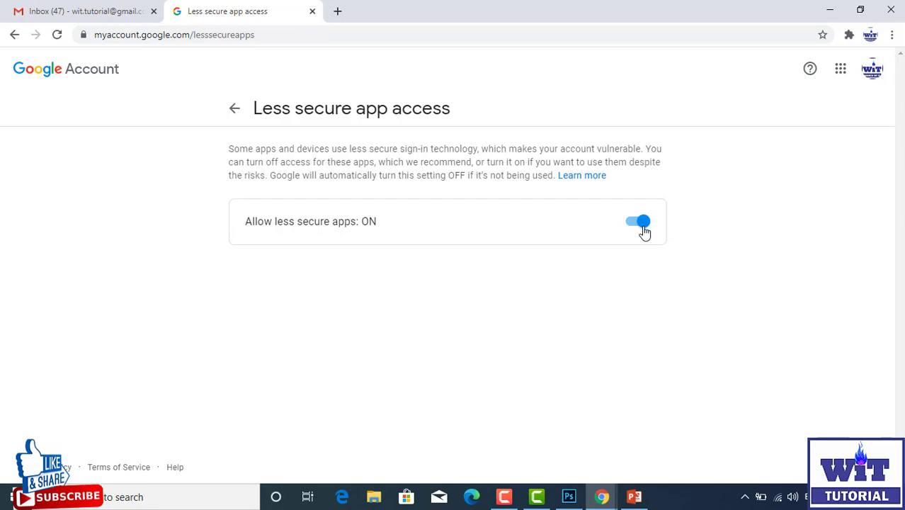
left_click(312, 11)
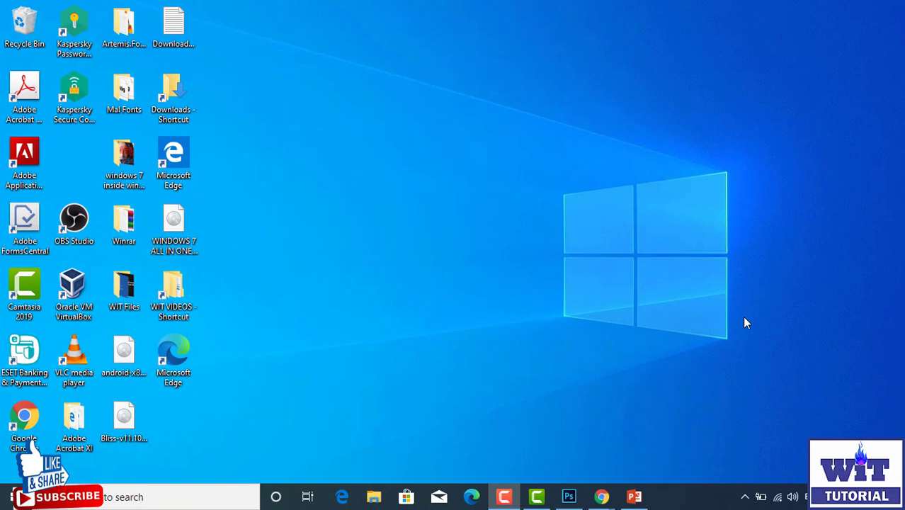
Step: Launch Outlook 2016 from the Start menu search
key("super")
type("out")
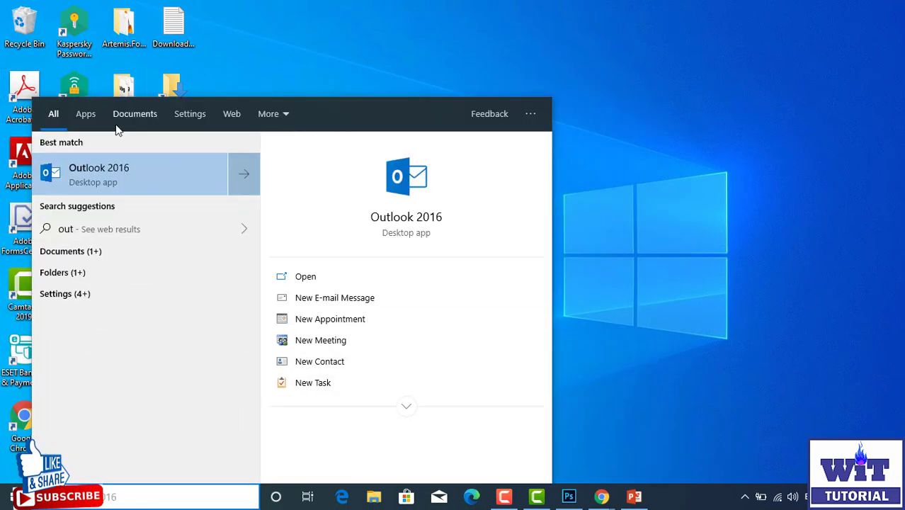
left_click(137, 184)
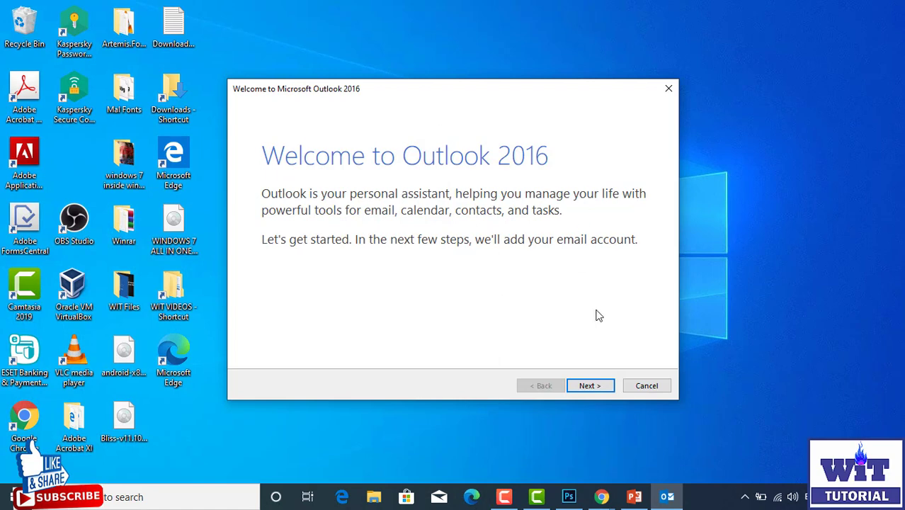
Step: Set up an email account manually, choosing POP or IMAP as the service type
left_click(578, 386)
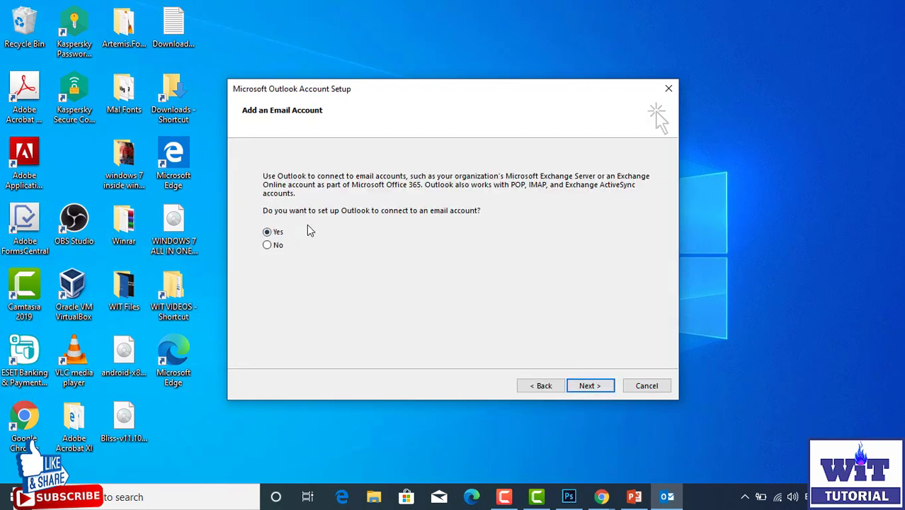
left_click(587, 389)
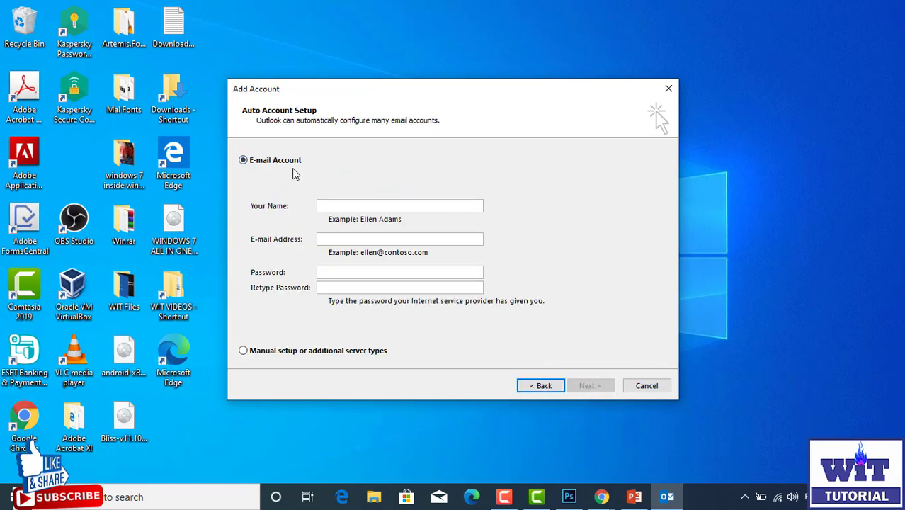
left_click(258, 353)
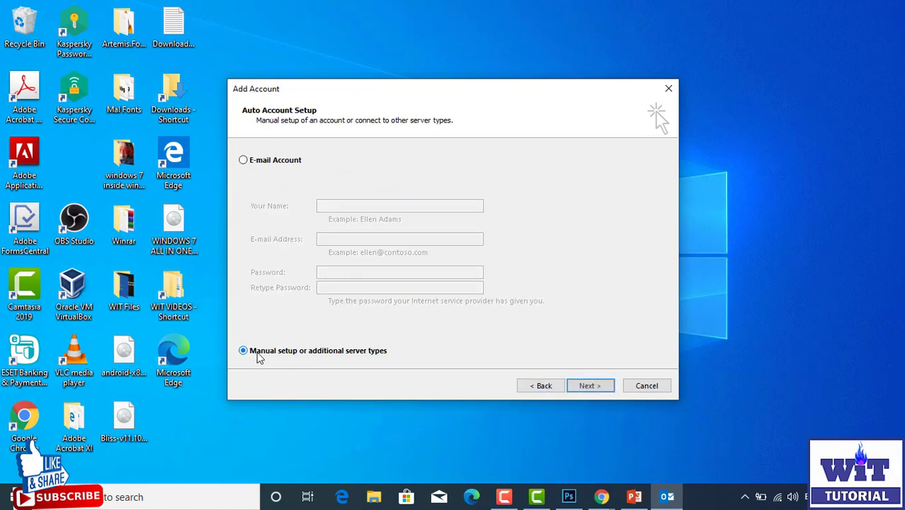
left_click(585, 387)
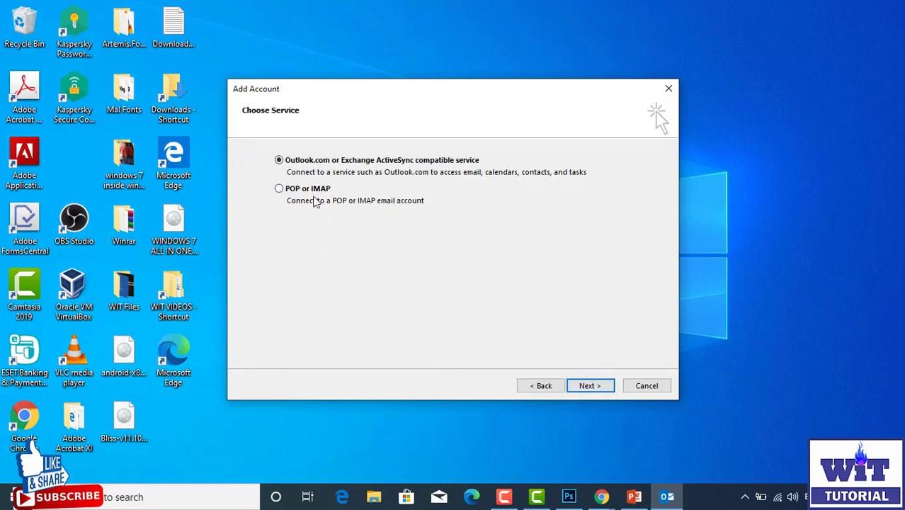
left_click(280, 191)
Step: Enter the display name and the Gmail address, and set the account type to IMAP
left_click(575, 387)
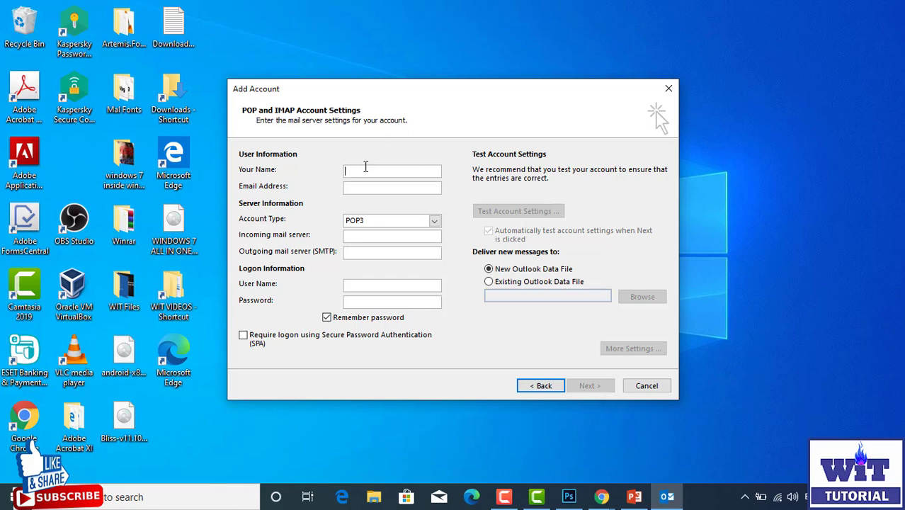
type("WIT")
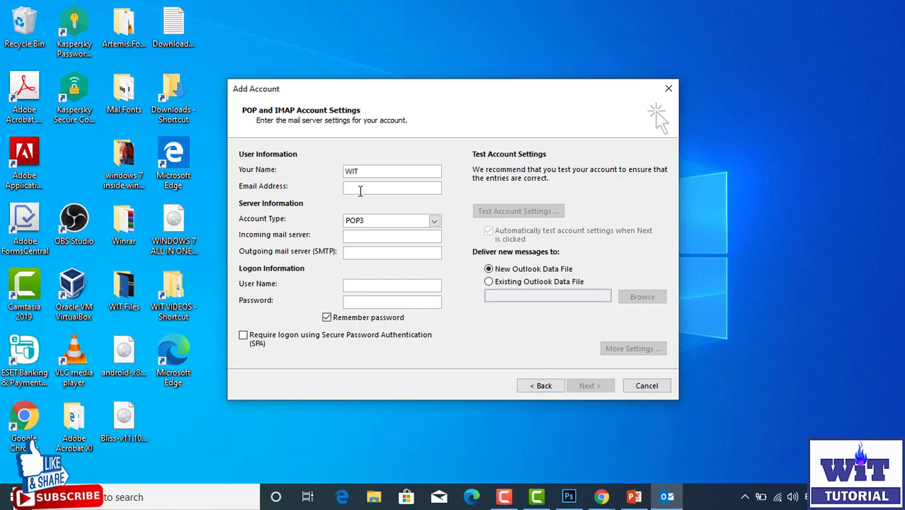
left_click(359, 189)
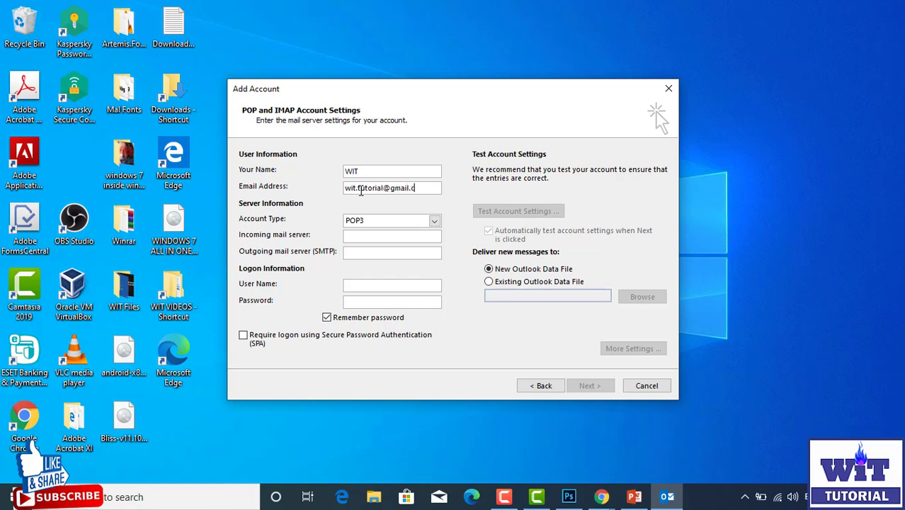
left_click(367, 221)
left_click(366, 241)
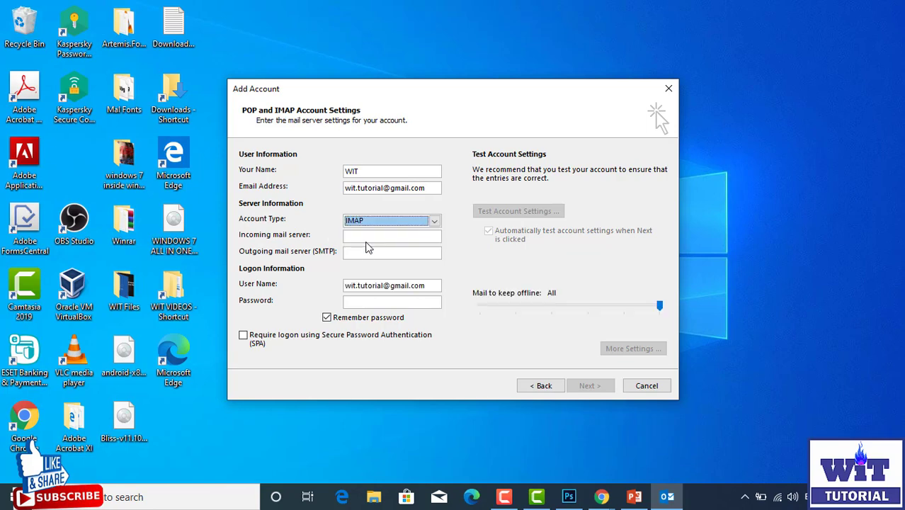
Step: Set the incoming server to imap.gmail.com and the outgoing server to smtp.gmail.com
left_click(351, 237)
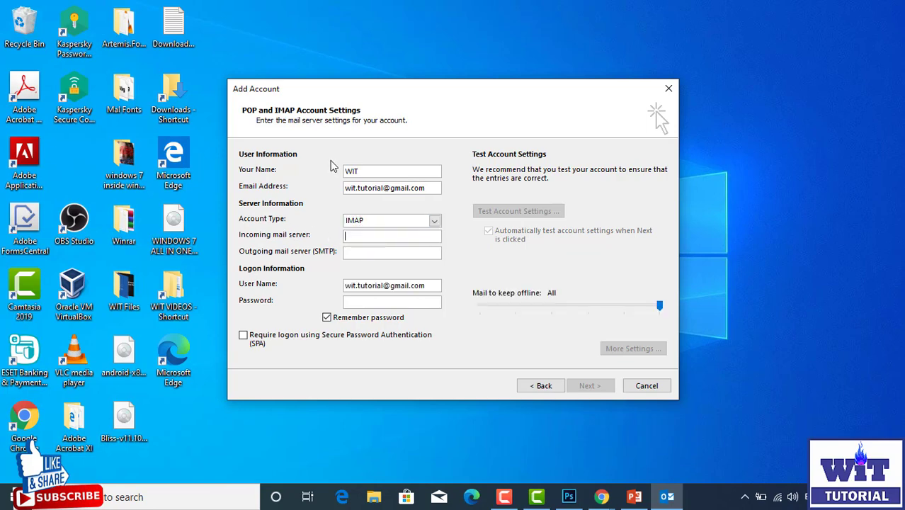
left_click(354, 253)
left_click(365, 235)
left_click(358, 251)
left_click(365, 236)
left_click(359, 253)
type("imap.gmail.com")
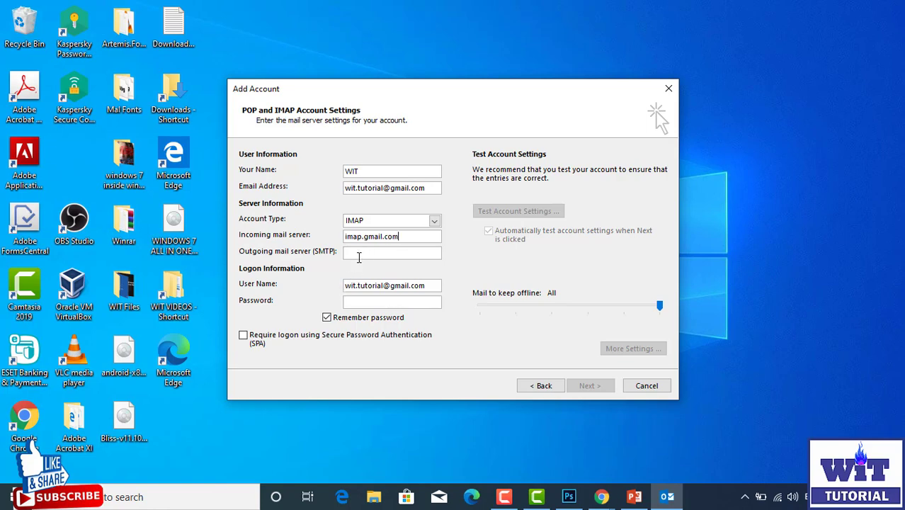
left_click(360, 254)
type("smt")
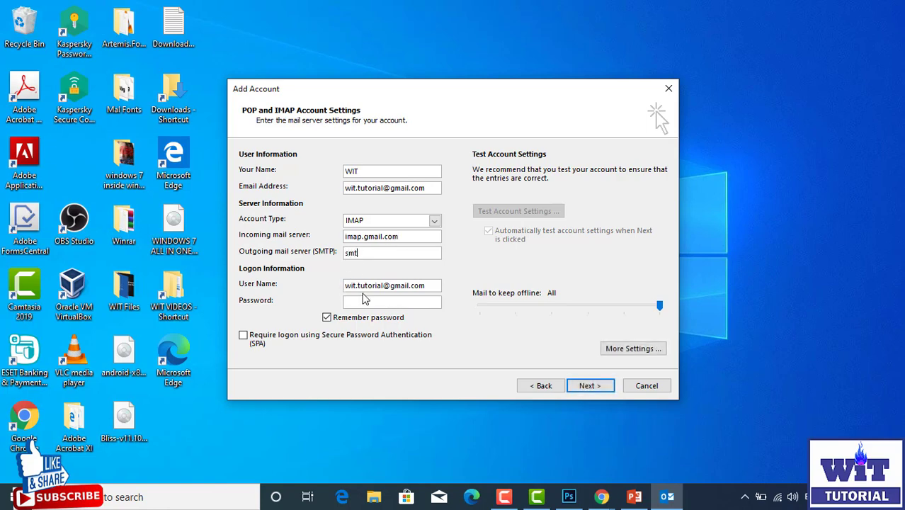
type("p.gmail.com")
Step: Check the auto-filled user name, enter the account password, and open More Settings
left_click_drag(427, 284, 331, 287)
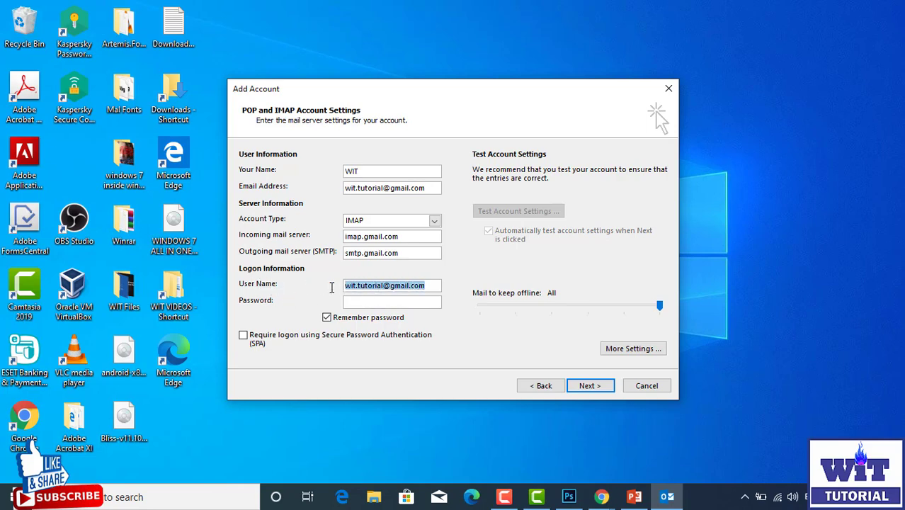
left_click(426, 282)
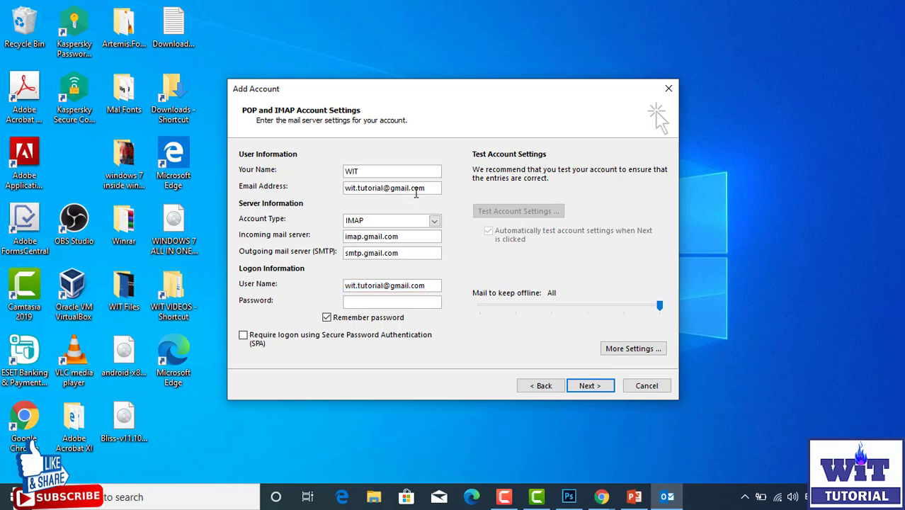
left_click(378, 301)
left_click(633, 349)
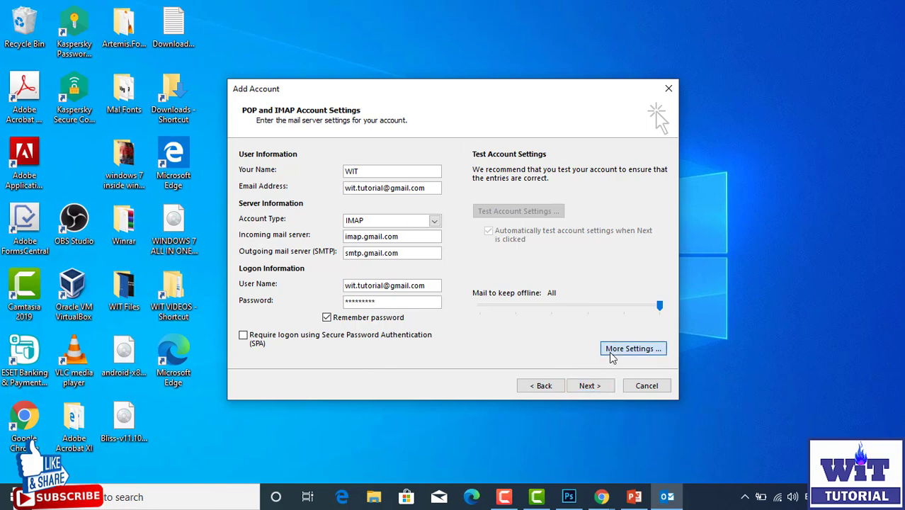
left_click_drag(348, 166, 699, 103)
Step: Turn on 'My outgoing server (SMTP) requires authentication' on the Outgoing Server tab
left_click(602, 126)
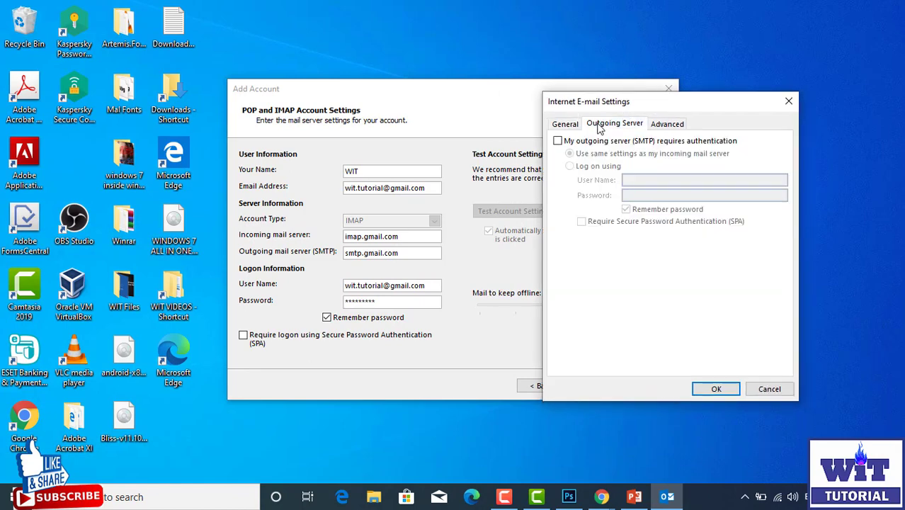
left_click(557, 140)
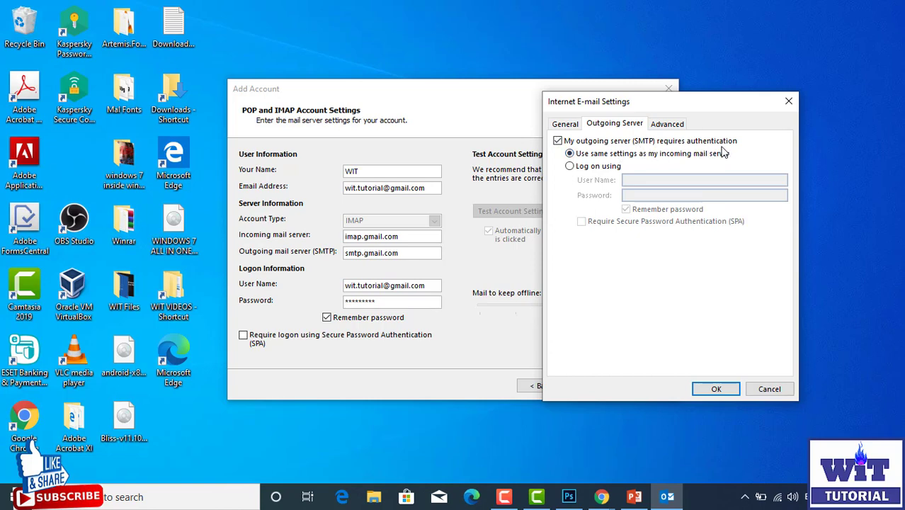
left_click(666, 125)
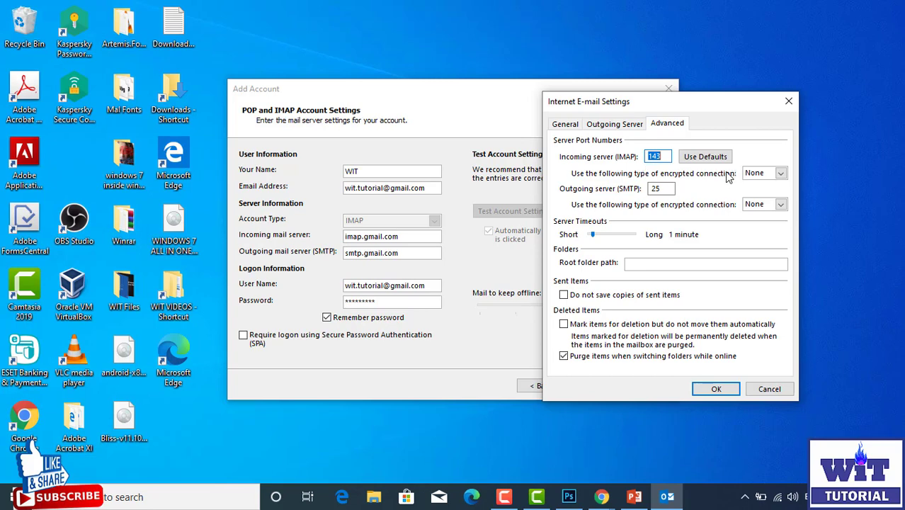
Step: Use SSL for incoming (993) and outgoing servers, change SMTP port 25 to 465, and confirm
left_click(756, 177)
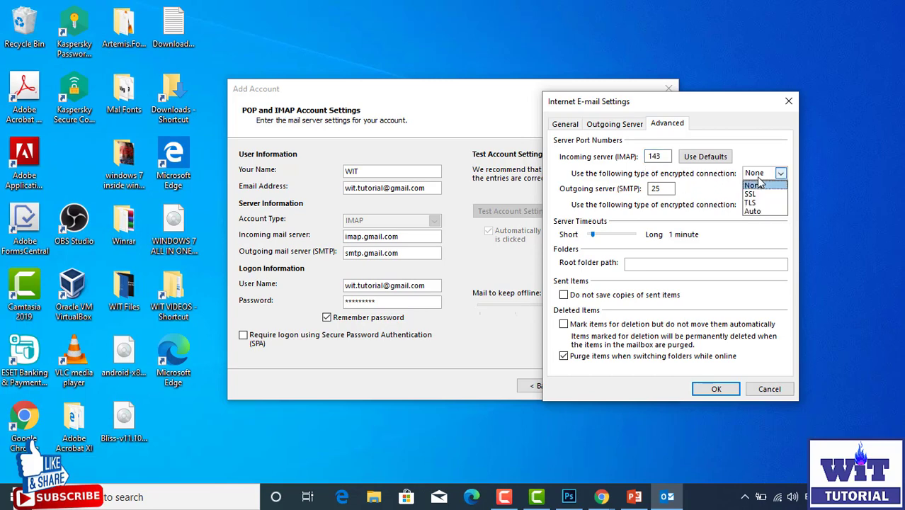
left_click(753, 196)
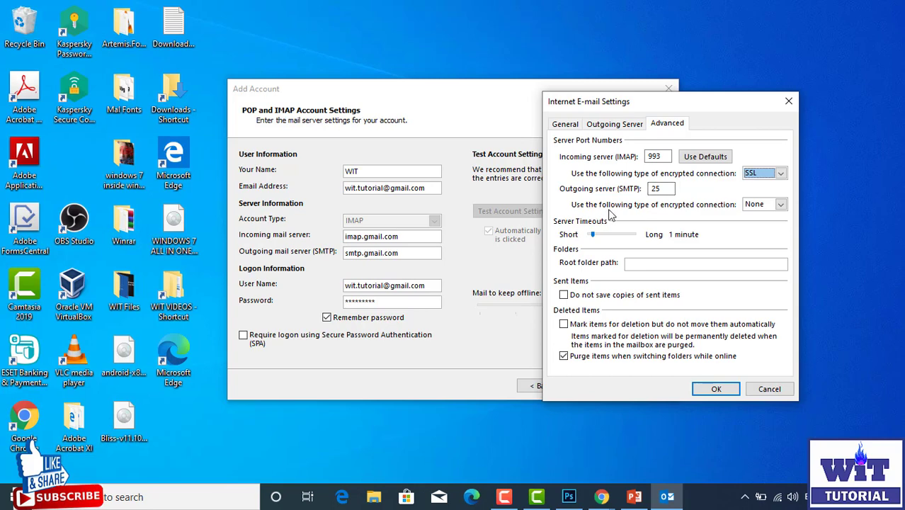
left_click(754, 206)
left_click(752, 225)
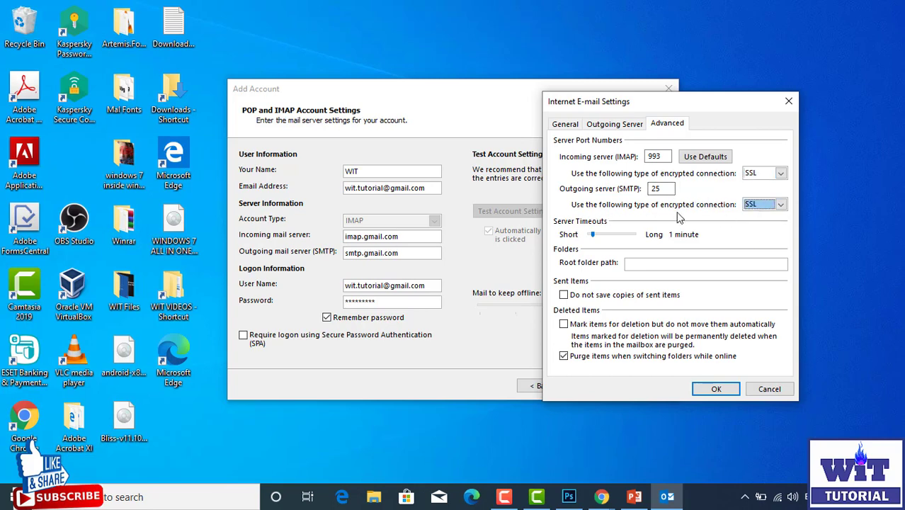
left_click_drag(668, 188, 627, 184)
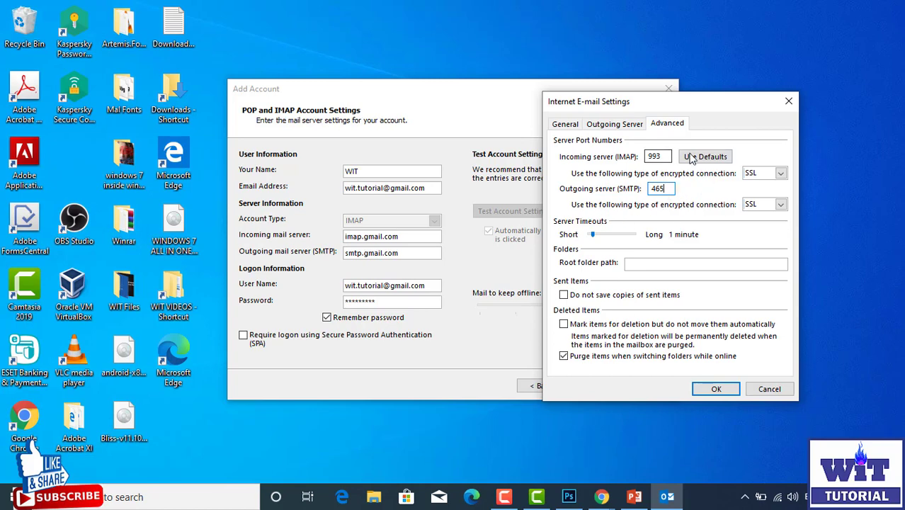
left_click(716, 389)
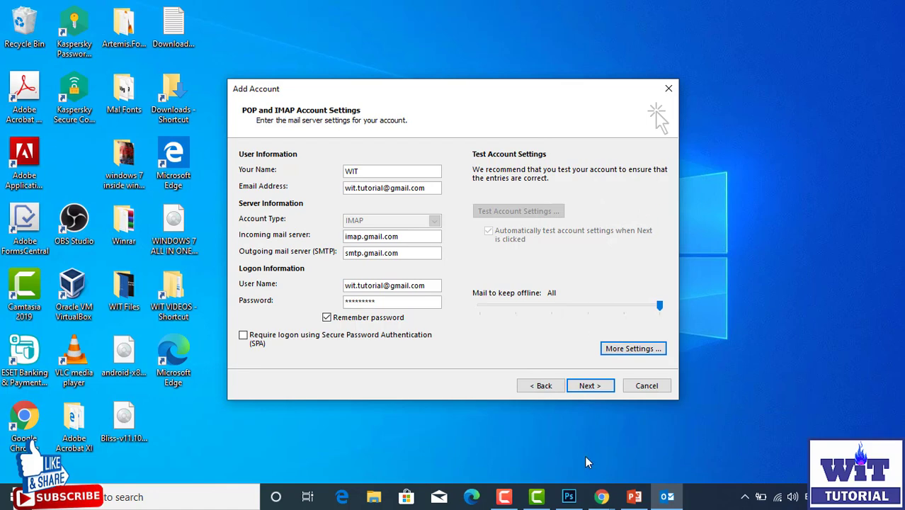
left_click(633, 496)
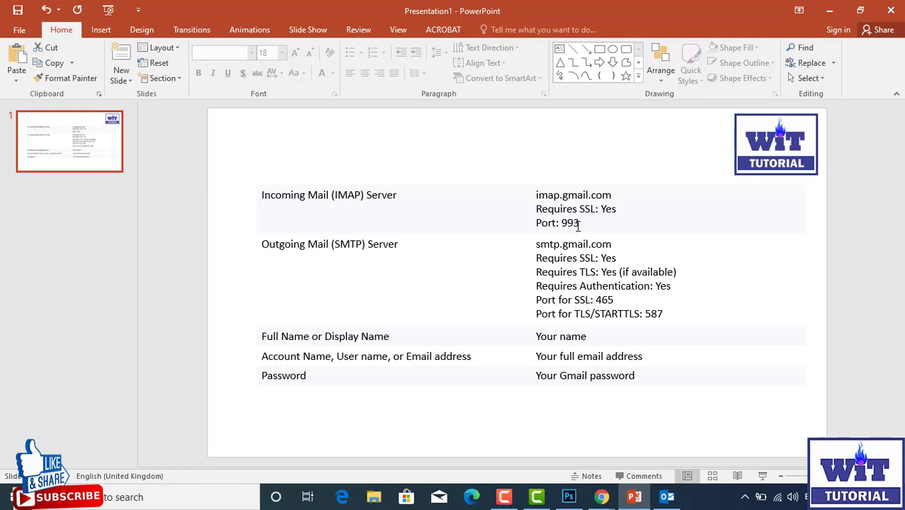
left_click_drag(578, 226, 569, 225)
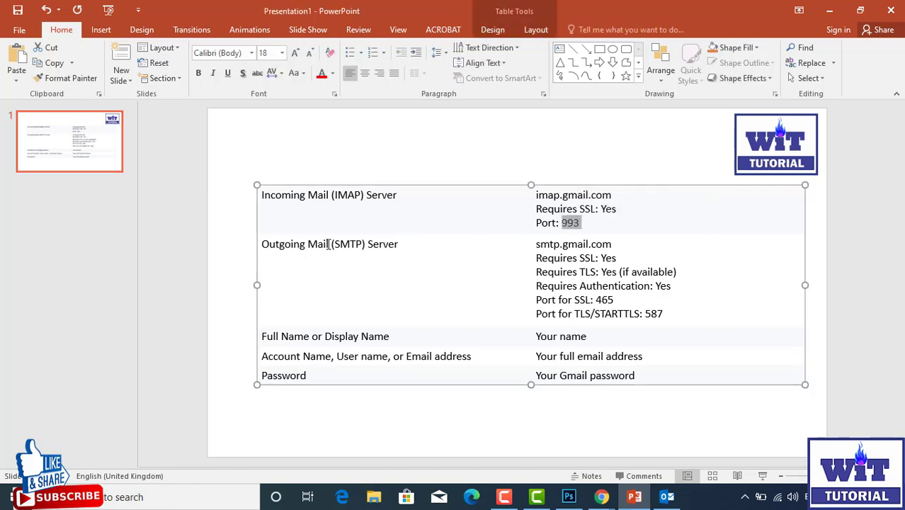
left_click_drag(538, 248, 673, 272)
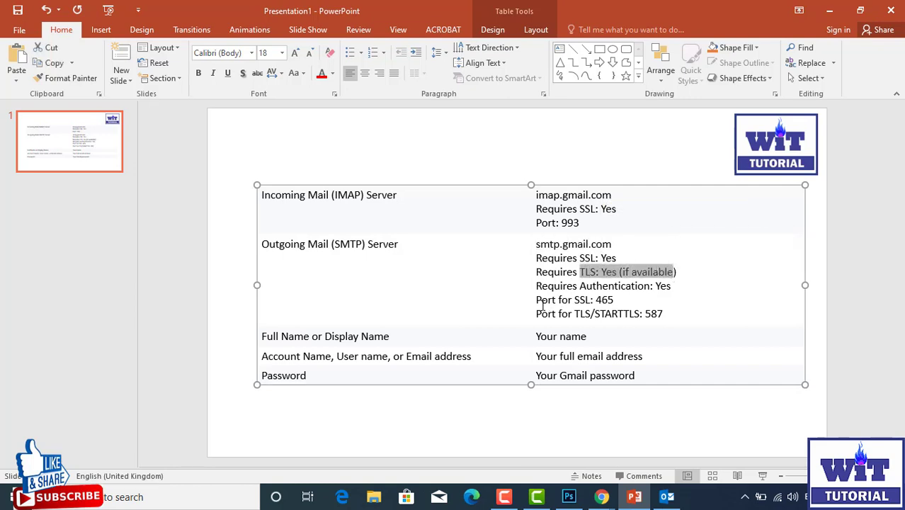
left_click_drag(592, 301, 615, 301)
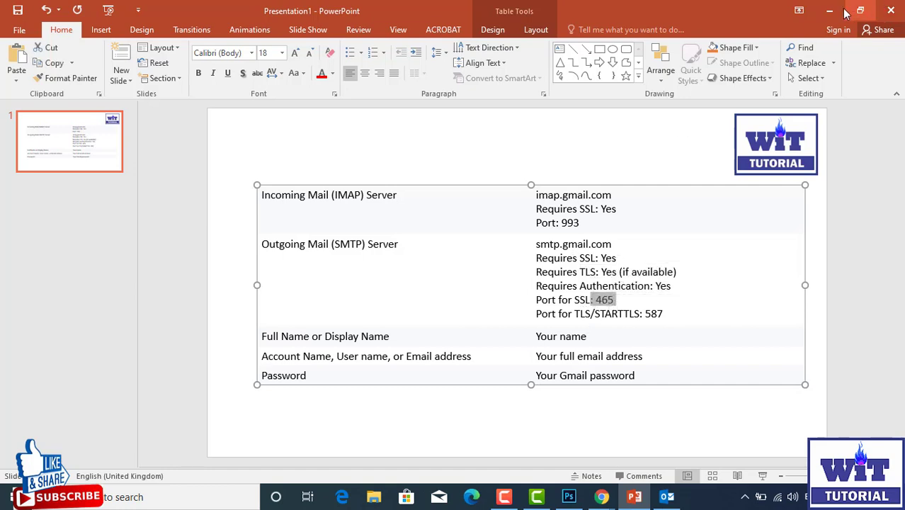
left_click(738, 221)
left_click(835, 8)
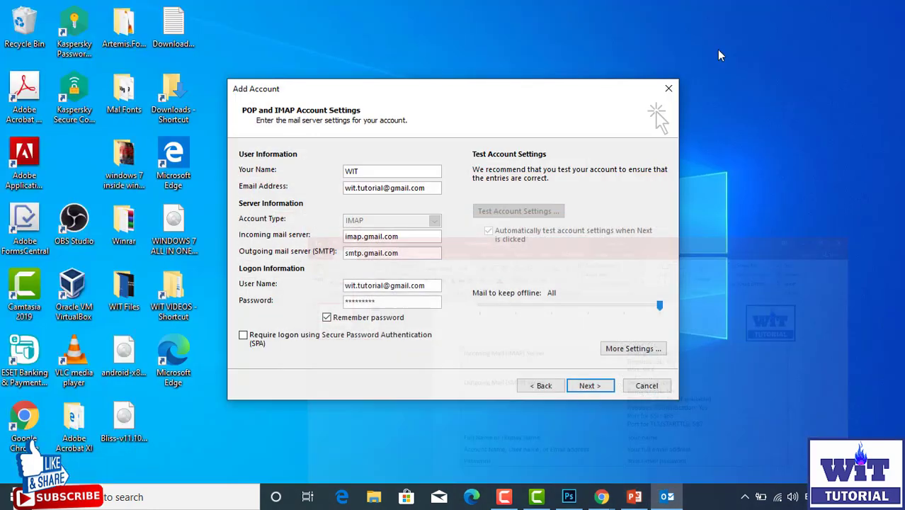
left_click(635, 497)
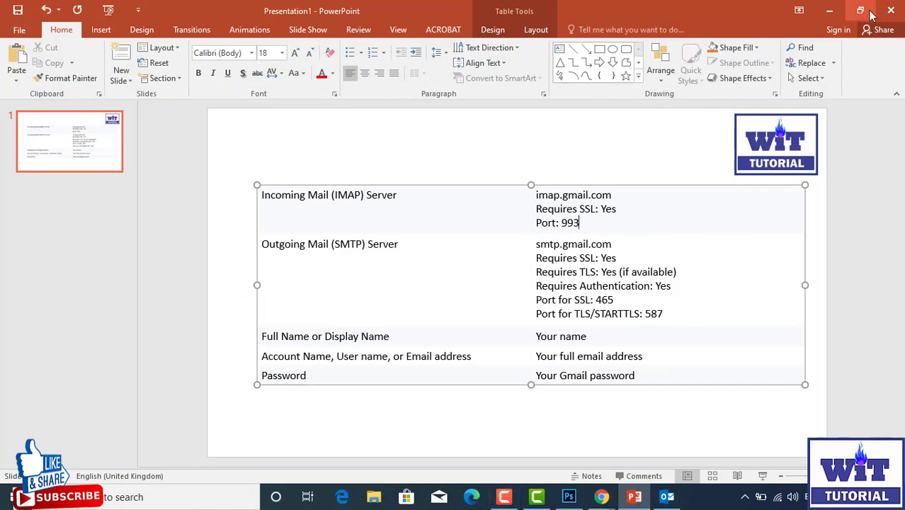
left_click(832, 10)
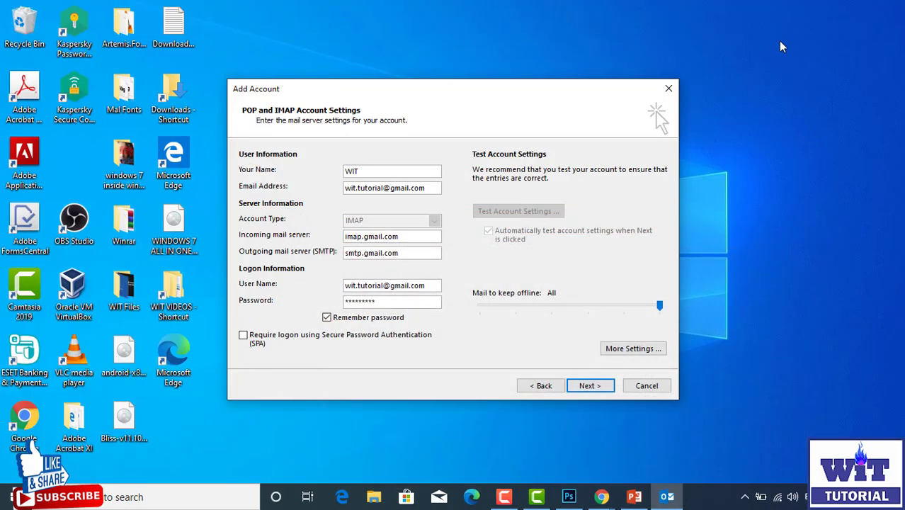
mouse_move(601, 496)
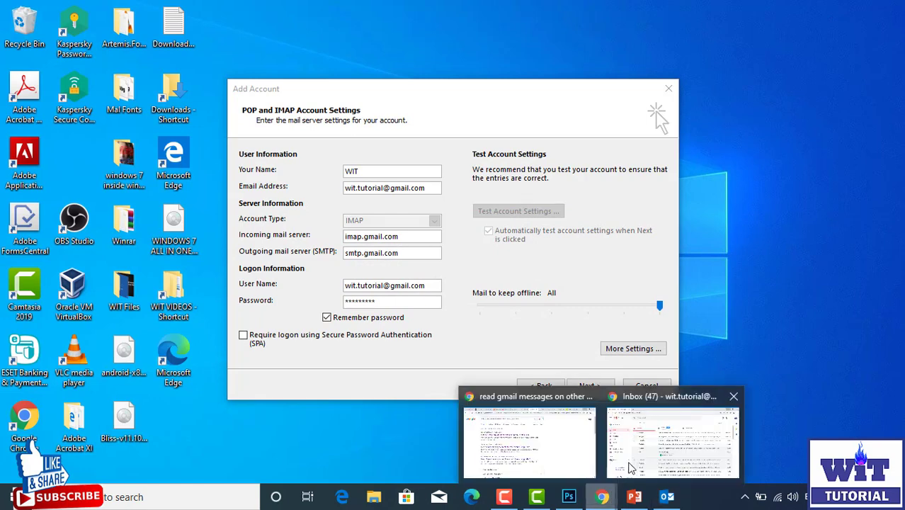
Step: Recheck that Enable IMAP is set in Forwarding and POP/IMAP, then open Configuration instructions
left_click(644, 458)
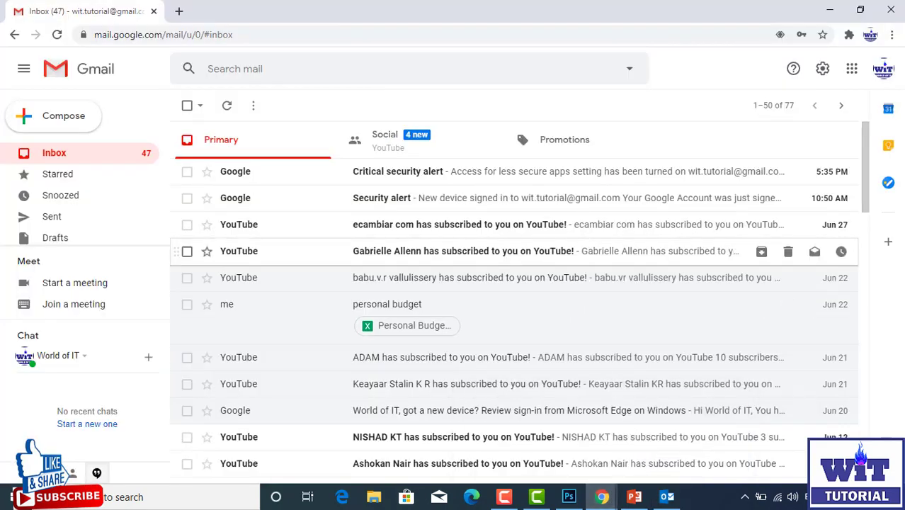
left_click(822, 70)
left_click(796, 136)
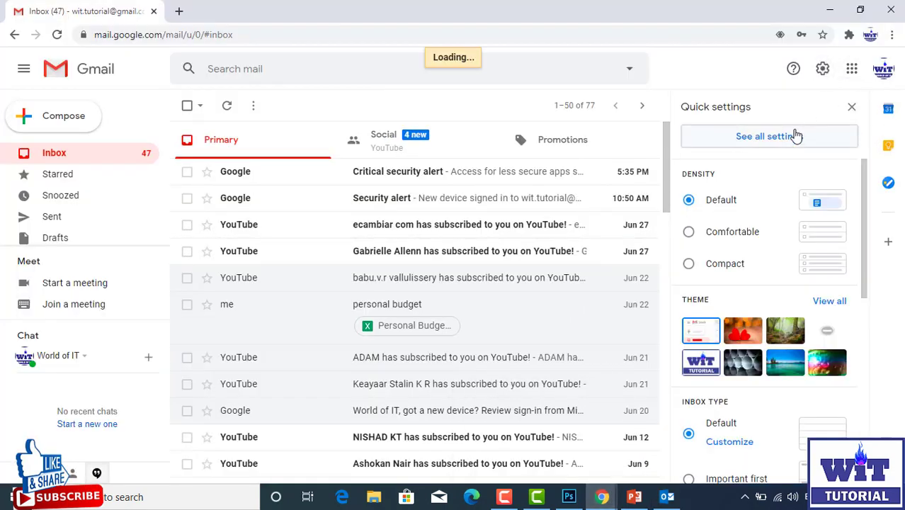
left_click(602, 137)
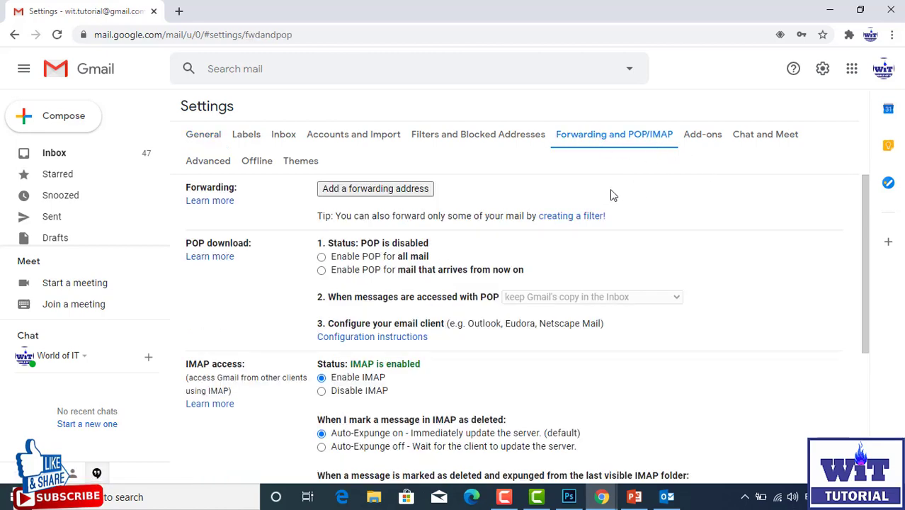
scroll(610, 189, "down", 3)
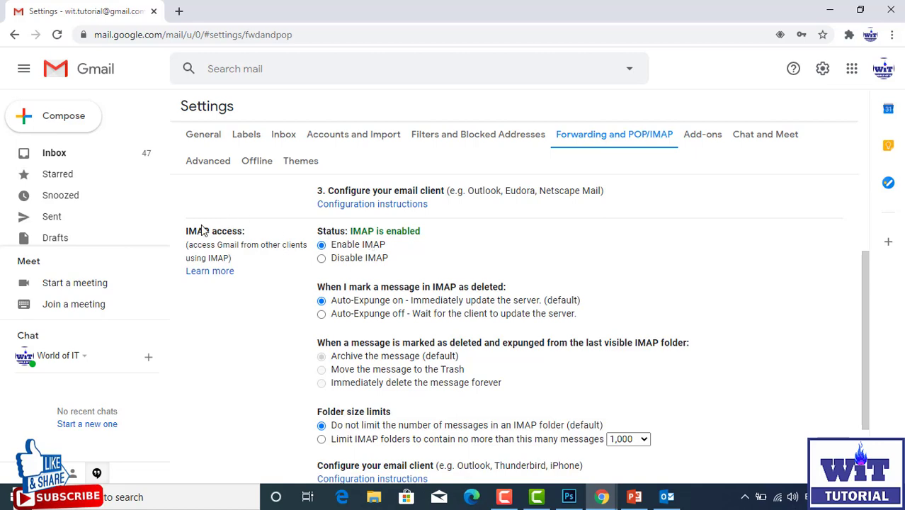
left_click_drag(204, 231, 228, 232)
scroll(384, 263, "down", 1)
scroll(368, 255, "up", 1)
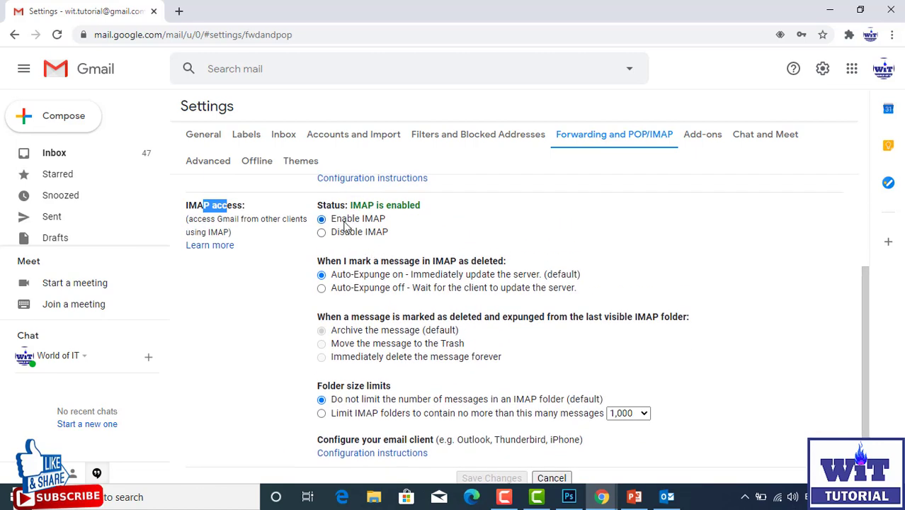
scroll(417, 276, "down", 1)
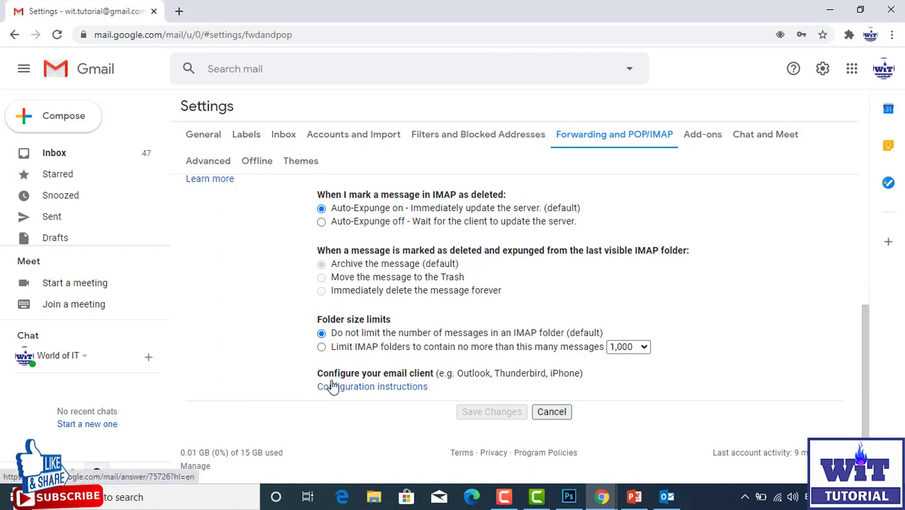
left_click_drag(322, 371, 431, 377)
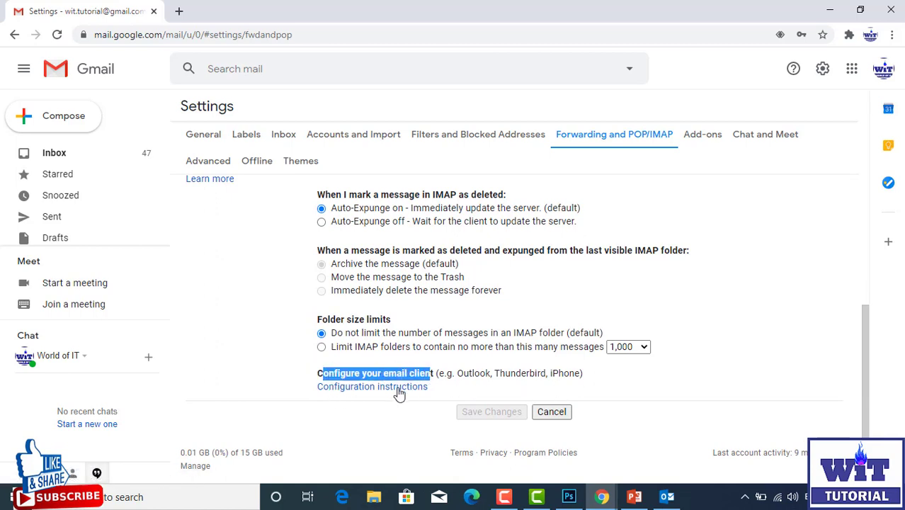
left_click(375, 387)
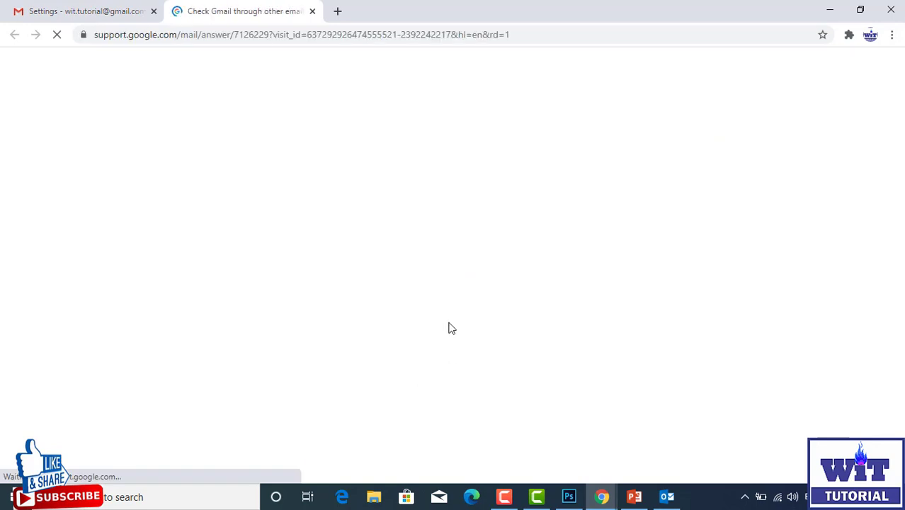
Step: Read the Help article's steps for turning on IMAP
scroll(405, 309, "down", 3)
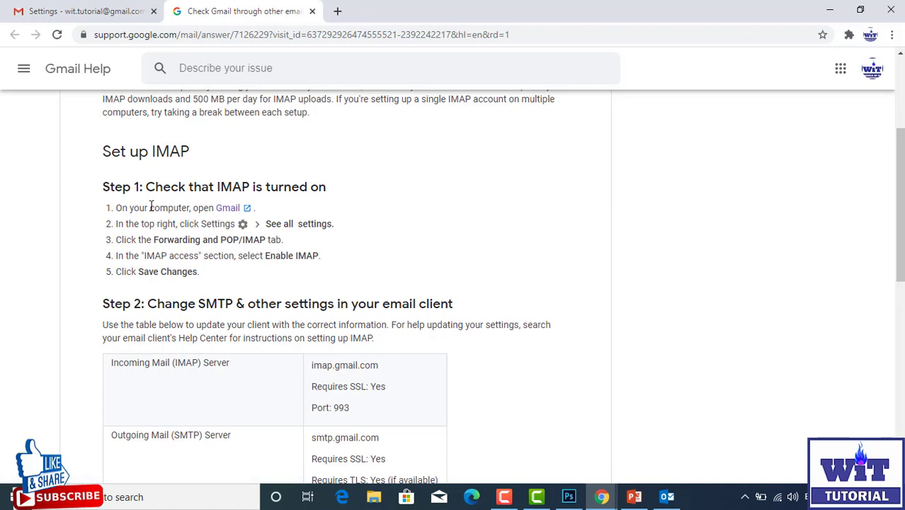
left_click_drag(122, 207, 237, 268)
scroll(238, 268, "down", 1)
scroll(234, 259, "up", 1)
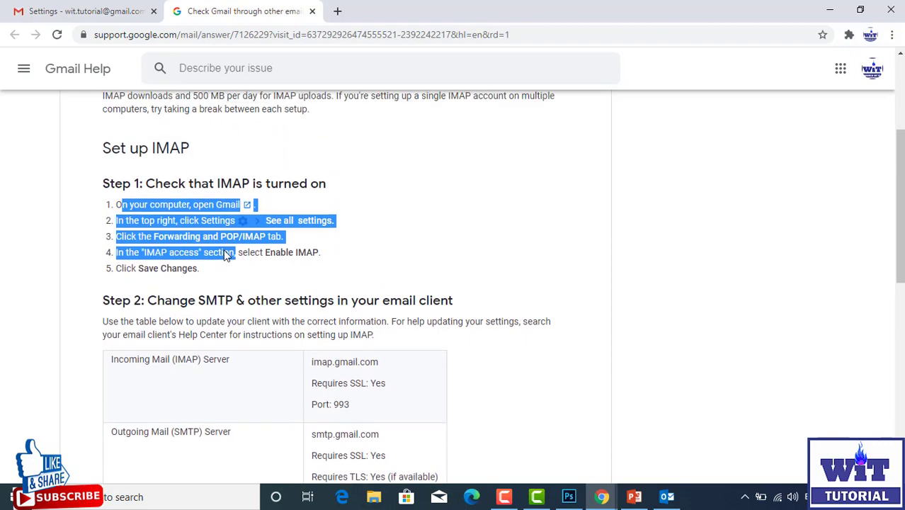
scroll(202, 265, "down", 2)
scroll(153, 225, "up", 1)
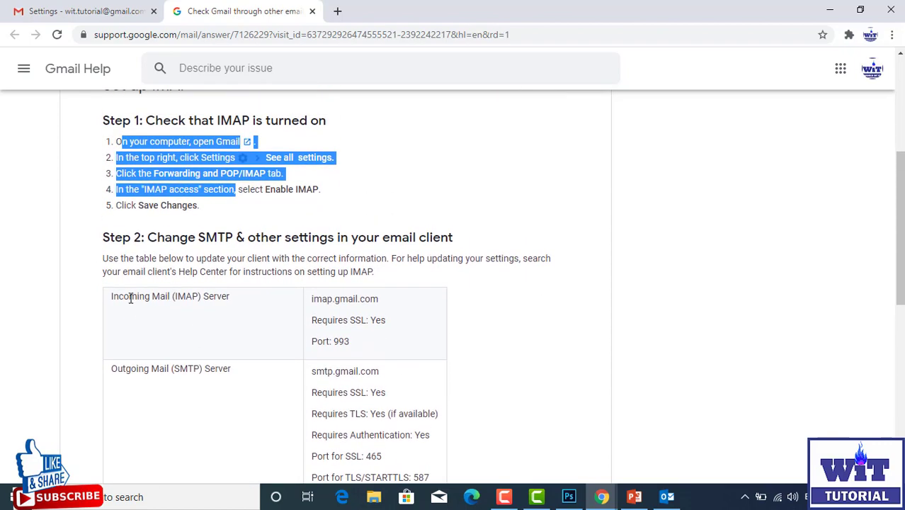
Step: Review the IMAP and SMTP server settings table, then close the Help tab and minimize Chrome
left_click_drag(129, 296, 245, 320)
scroll(166, 272, "down", 2)
scroll(259, 296, "down", 2)
scroll(258, 295, "up", 7)
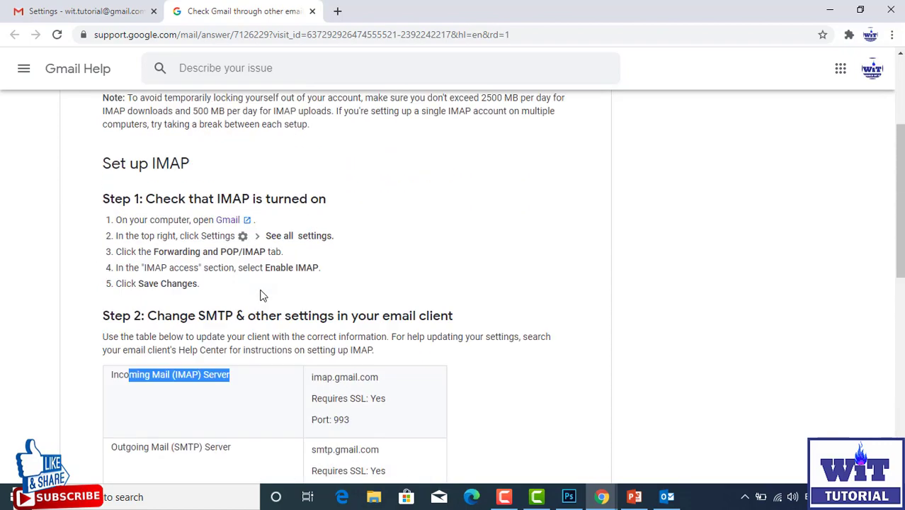
scroll(260, 295, "down", 6)
scroll(258, 293, "down", 3)
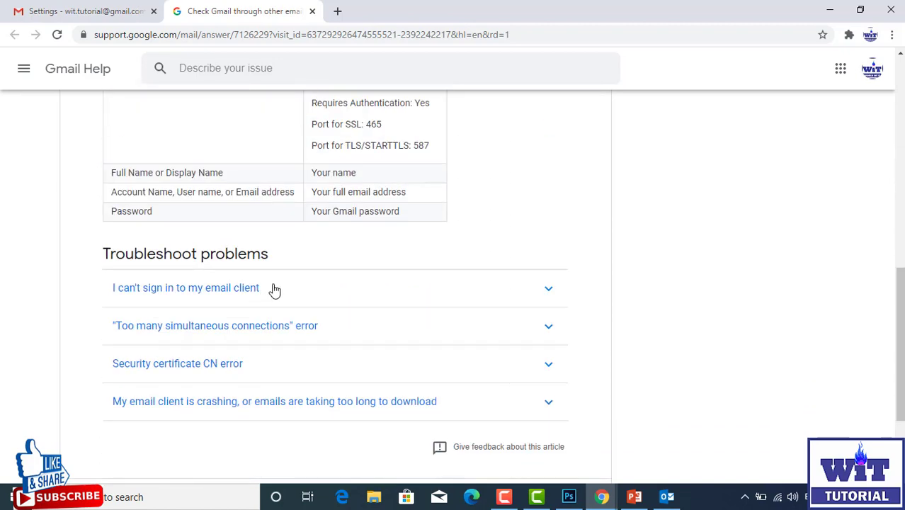
scroll(283, 283, "down", 2)
scroll(362, 216, "up", 3)
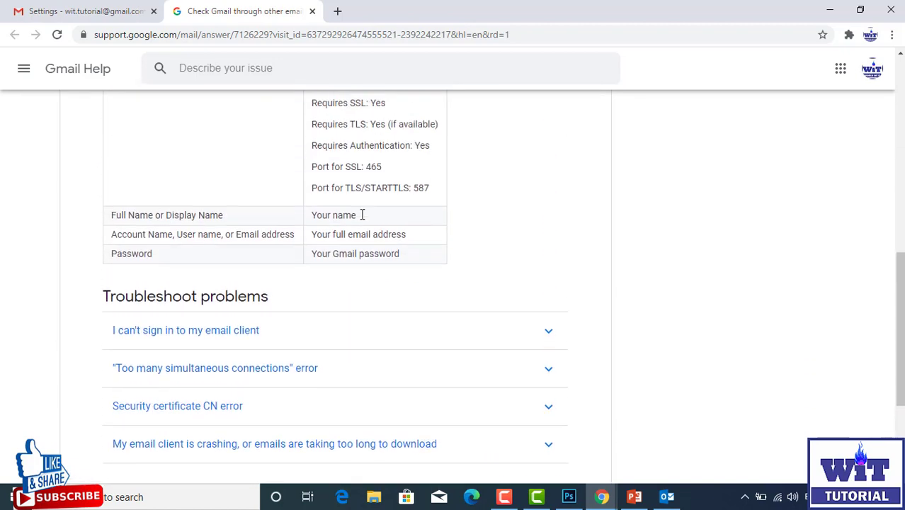
scroll(318, 269, "down", 2)
scroll(327, 277, "up", 4)
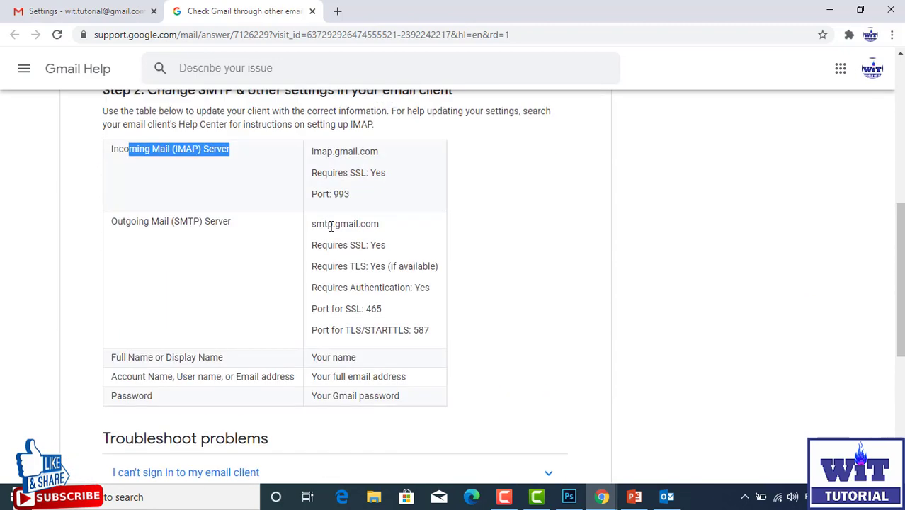
left_click(312, 11)
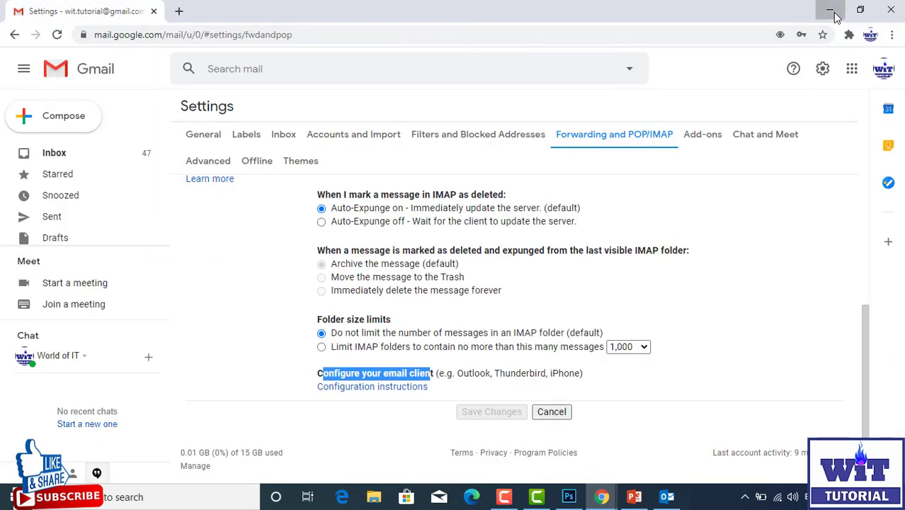
left_click(830, 10)
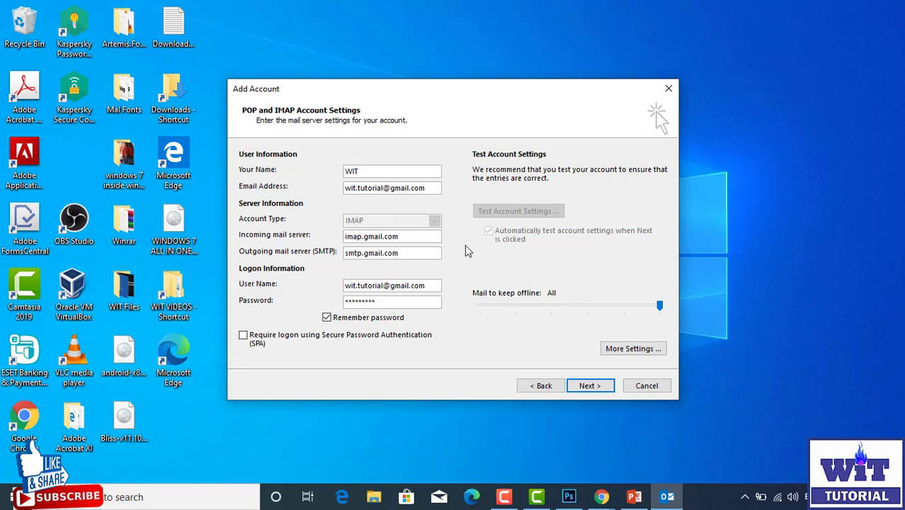
Step: Run Test Account Settings until IMAP logon and the test e-mail both complete, then close the results
left_click(589, 386)
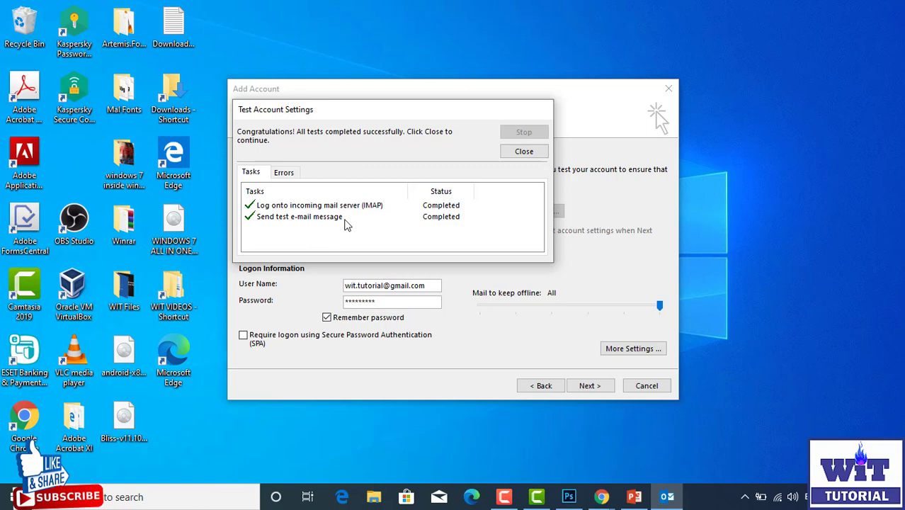
left_click(527, 150)
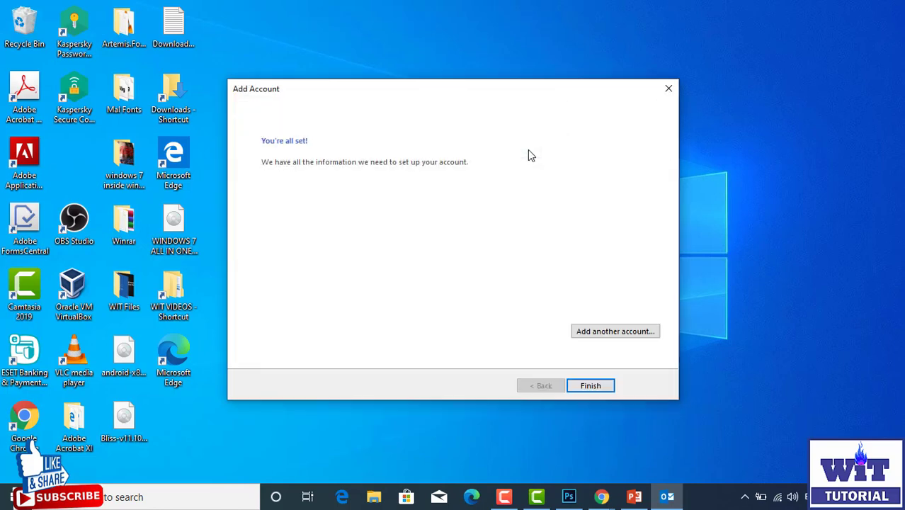
Step: Finish the Gmail account setup and browse the Inbox as its messages synchronize into Outlook
left_click(605, 384)
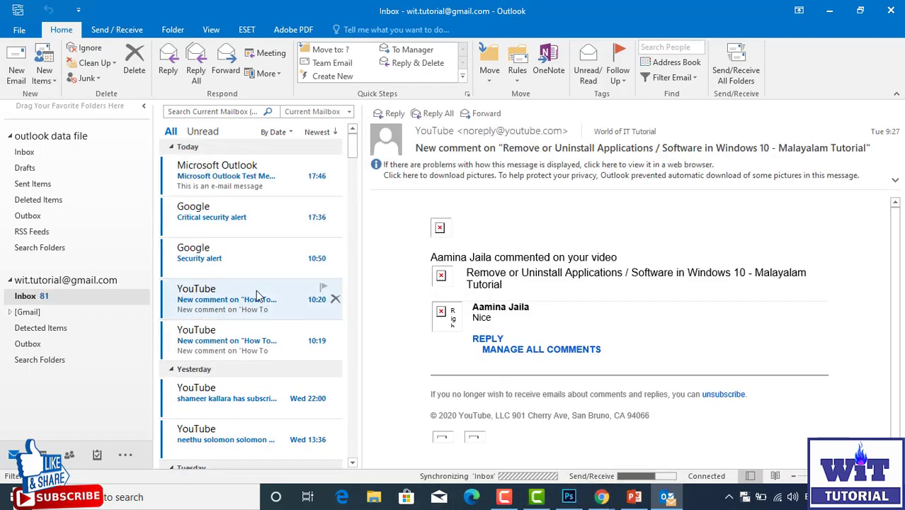
scroll(261, 299, "down", 2)
scroll(260, 299, "down", 3)
scroll(260, 298, "up", 6)
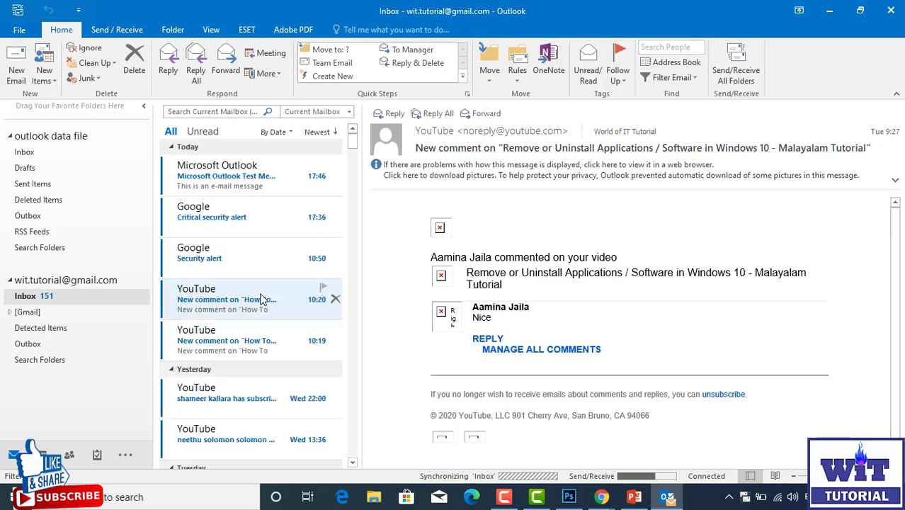
scroll(261, 298, "down", 10)
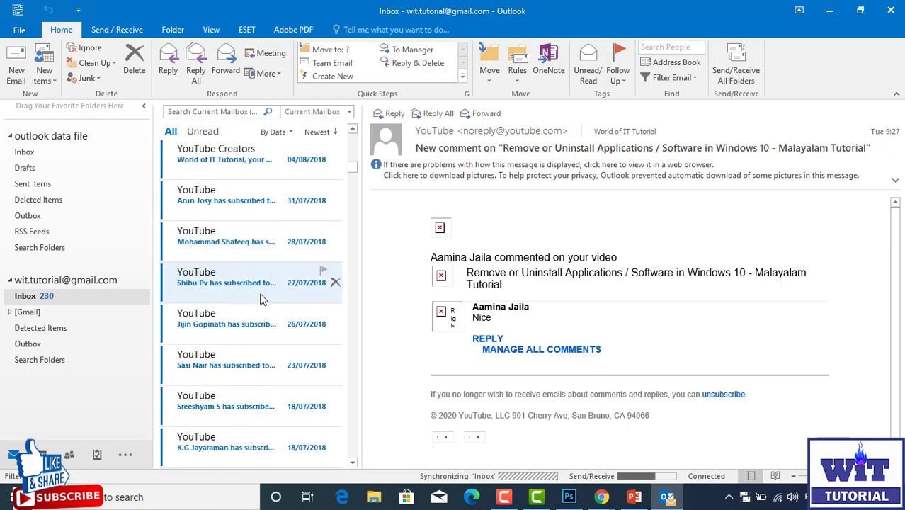
scroll(260, 298, "down", 12)
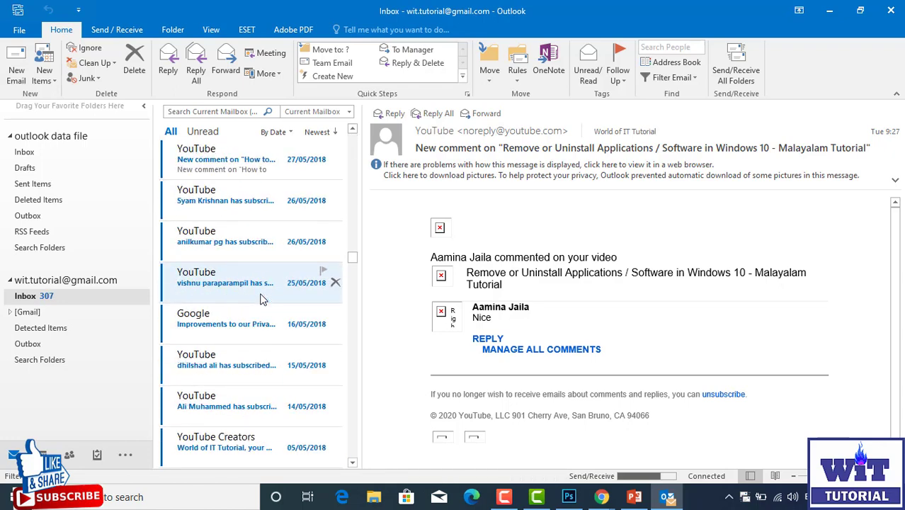
scroll(260, 298, "down", 12)
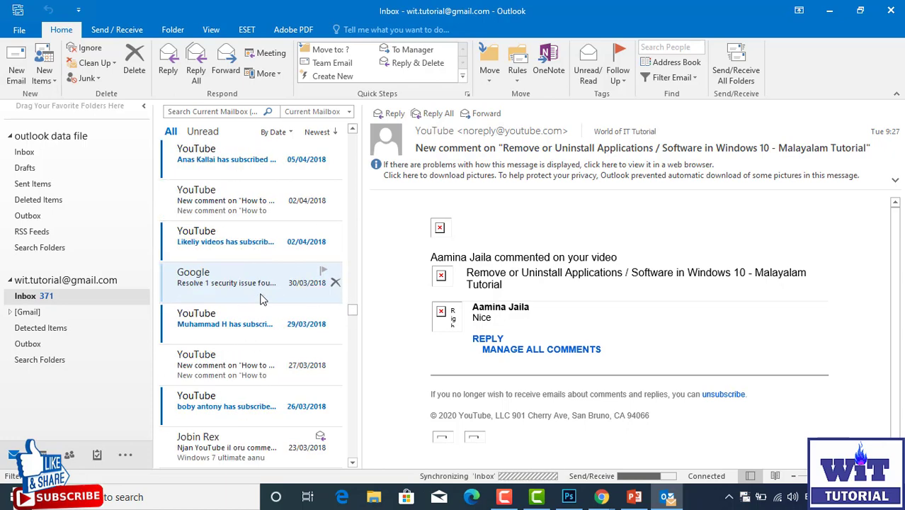